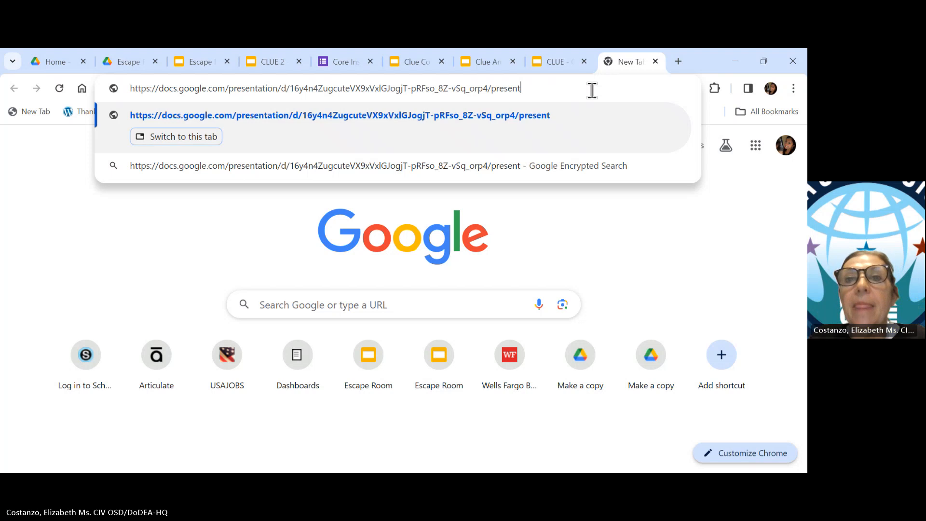
- Preview the CLUE presentation full screen through its link ending in /present, and close that preview
key("Return")
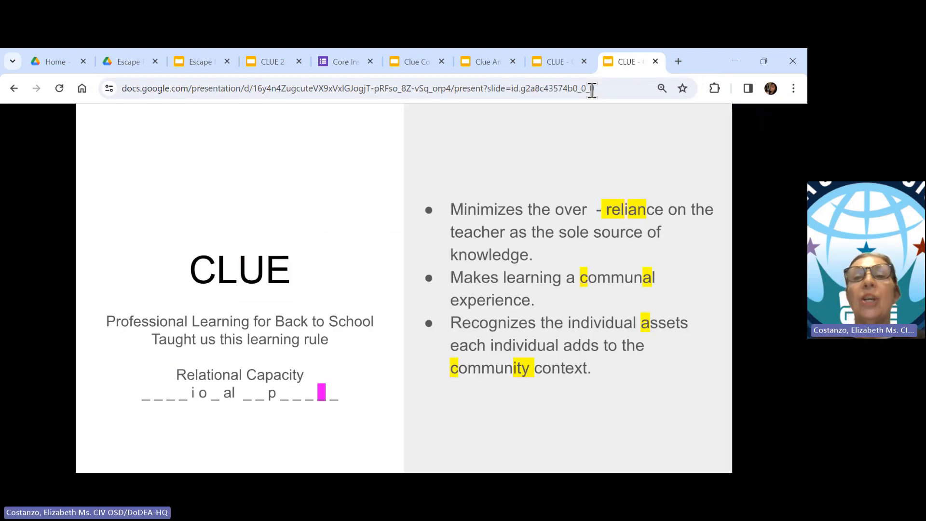
left_click(606, 88)
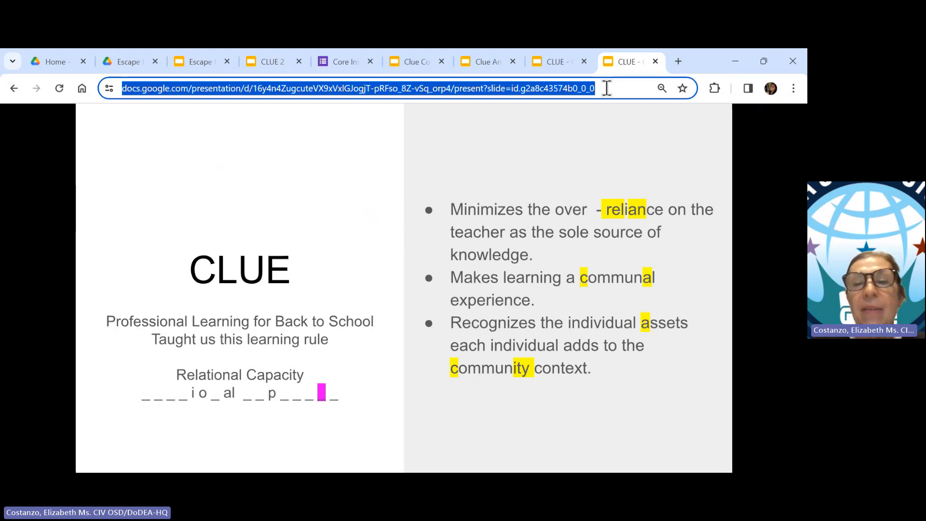
left_click(654, 59)
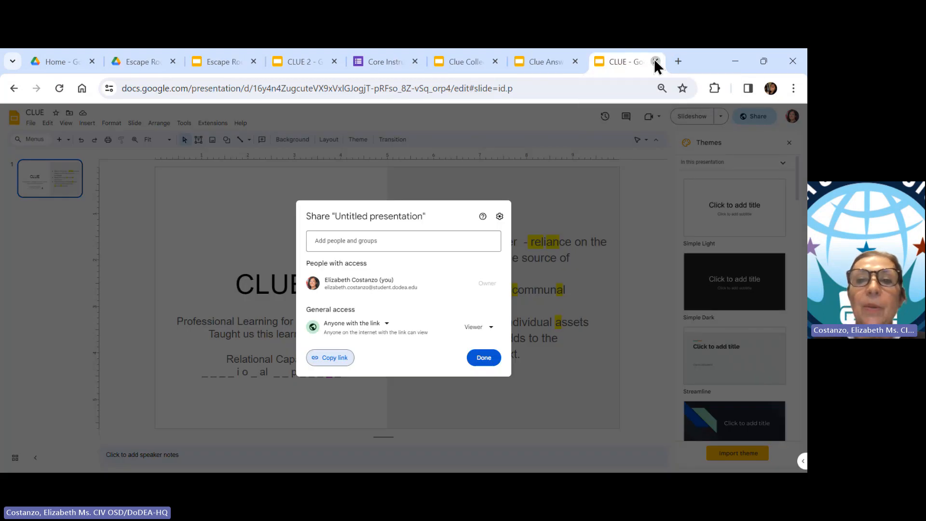
- Close the open CLUE, Clue Answer Key, Clue Collection Form, Core Instruction Escape Room and CLUE 2 files, leaving the Escape Room slide open
left_click(654, 58)
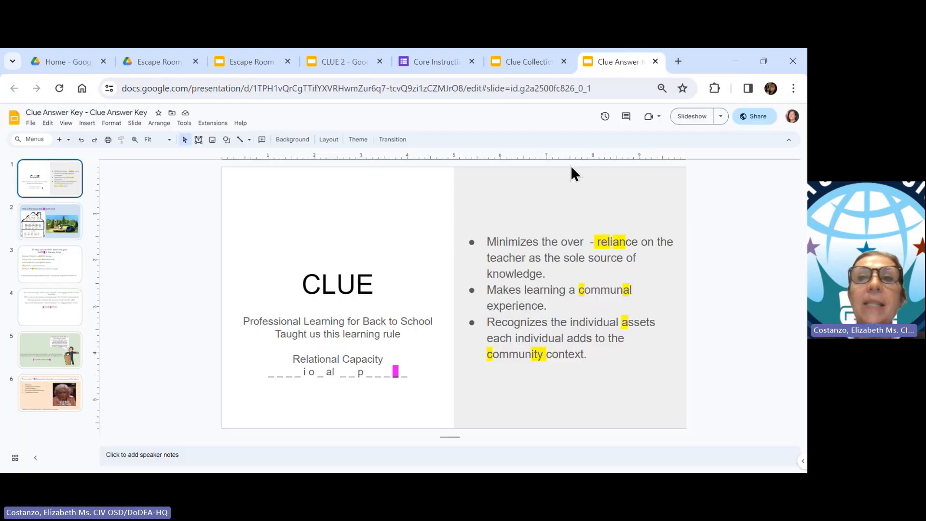
left_click(657, 60)
left_click(657, 60)
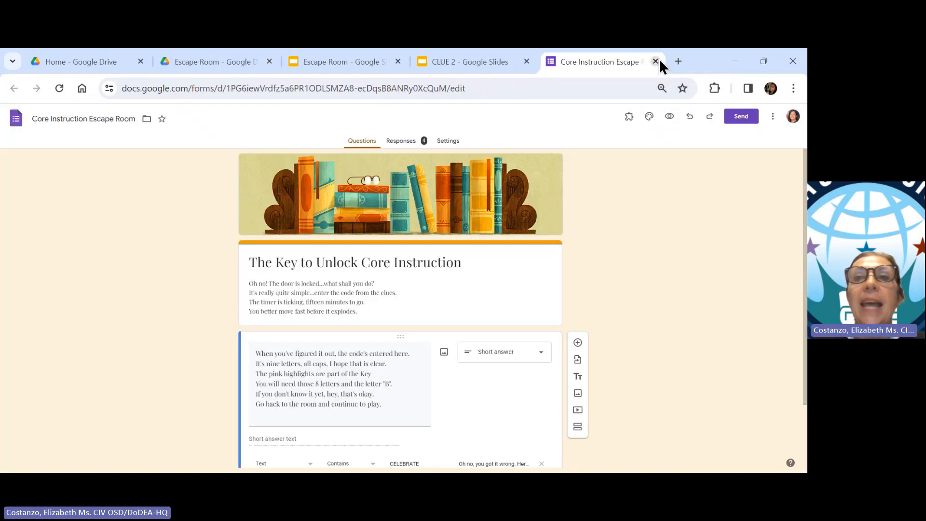
left_click(657, 60)
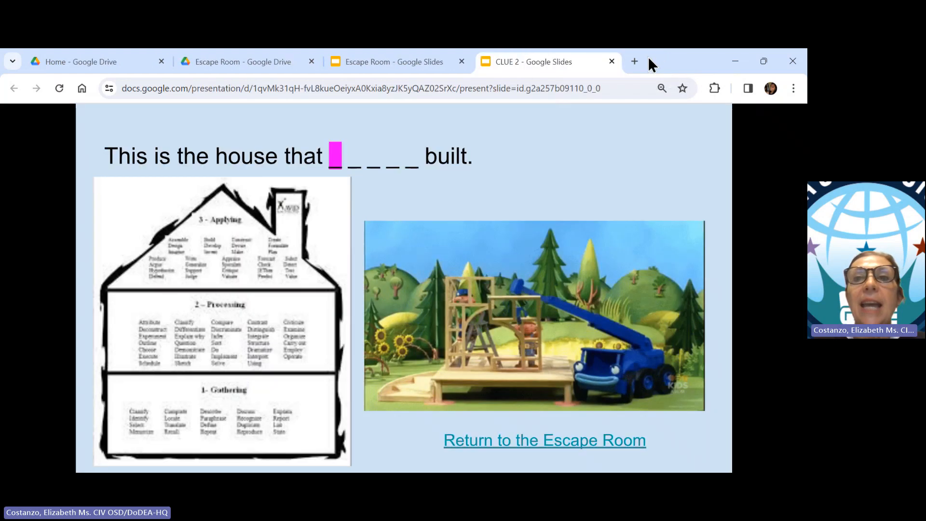
left_click(612, 60)
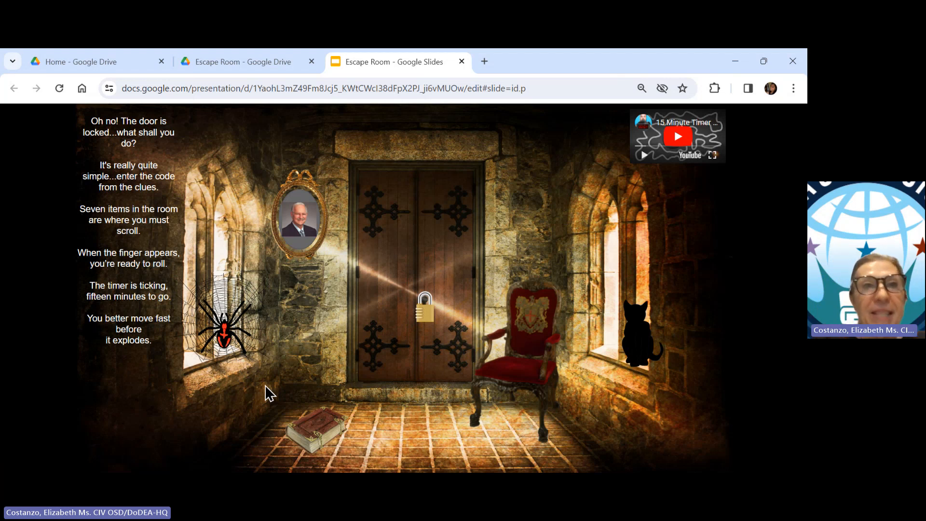
- Open the Escape Room presentation for editing from its Drive folder and create a new blank presentation
left_click(231, 64)
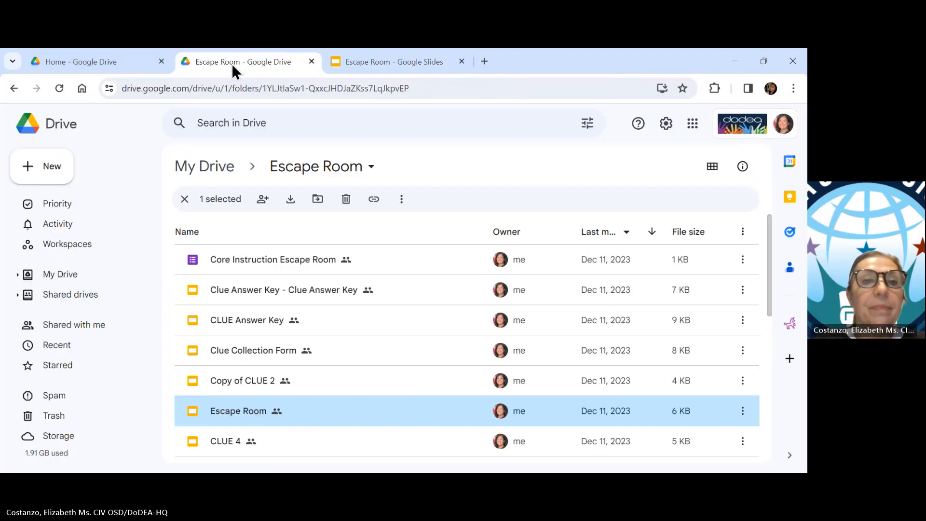
double_click(232, 410)
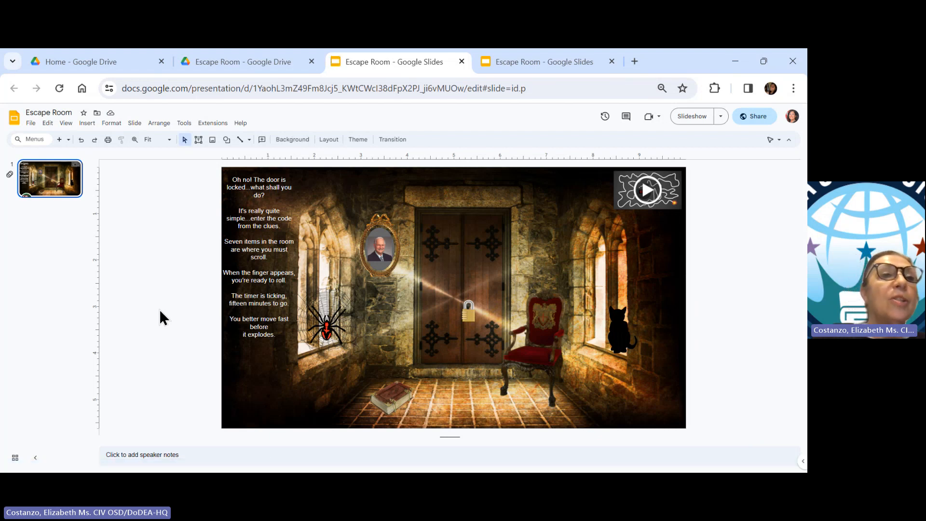
left_click(30, 123)
mouse_move(39, 140)
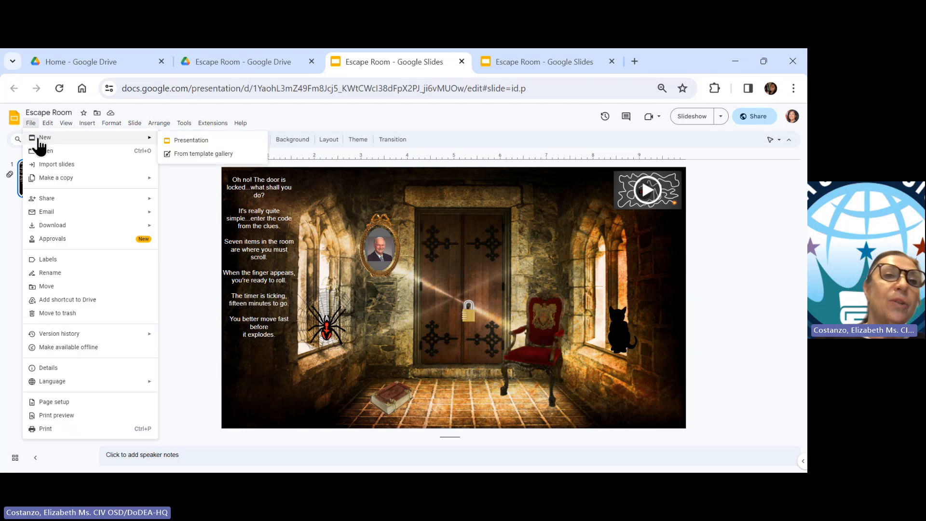
left_click(193, 141)
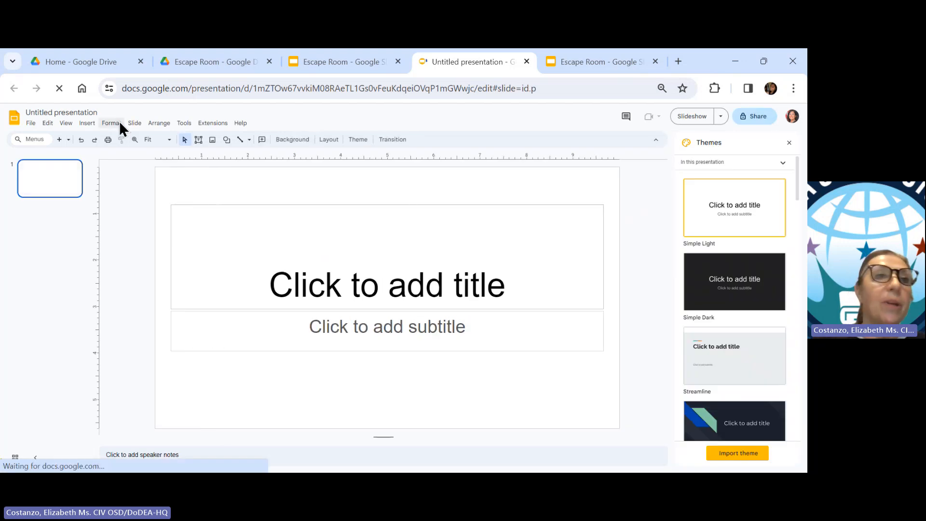
- Try to rename the new presentation as Escape Room AP GOV
left_click(98, 112)
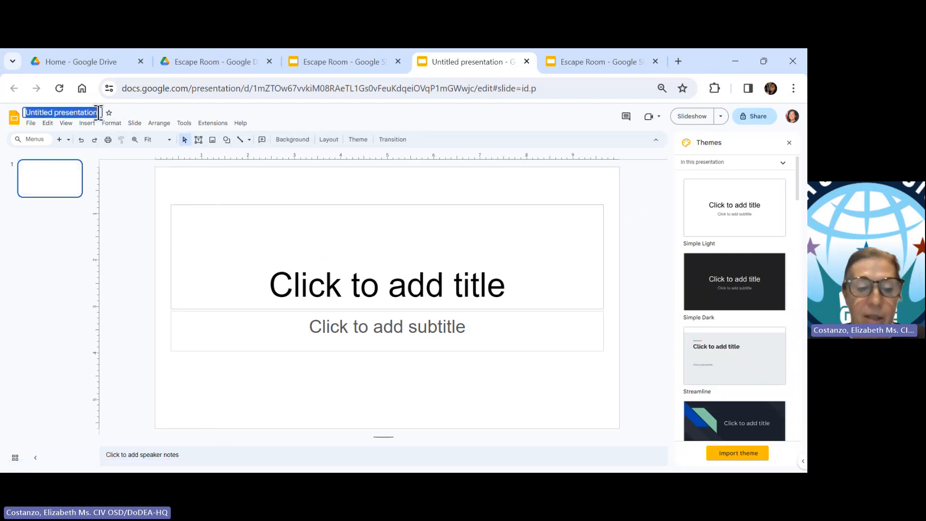
type("Escape")
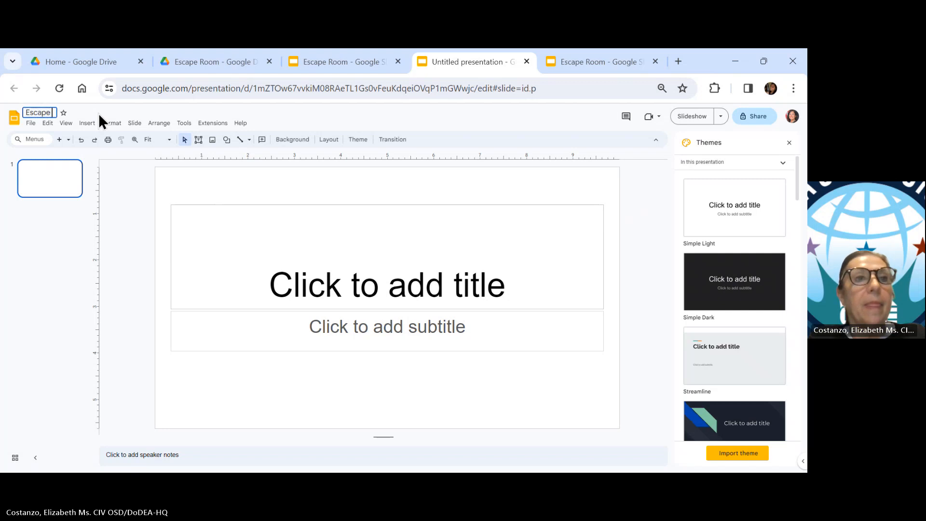
type(" Room")
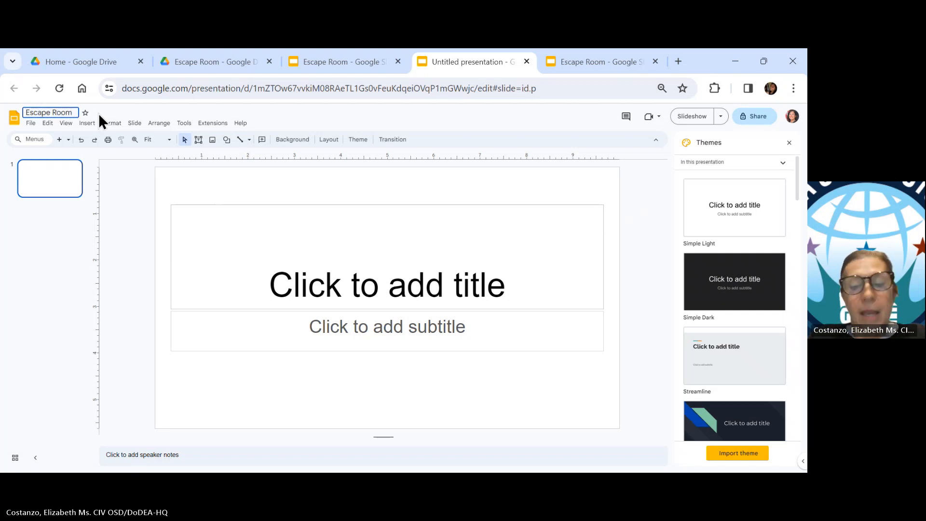
type(" AP G")
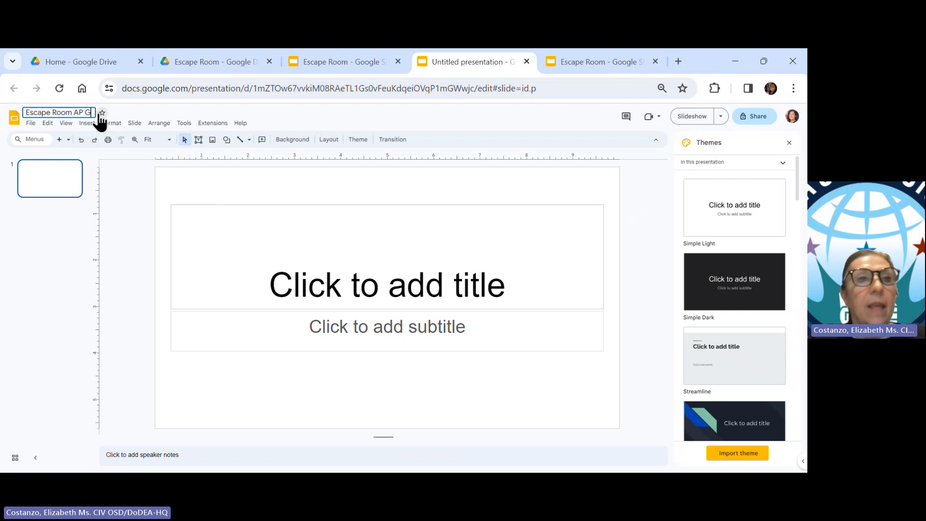
type("OV")
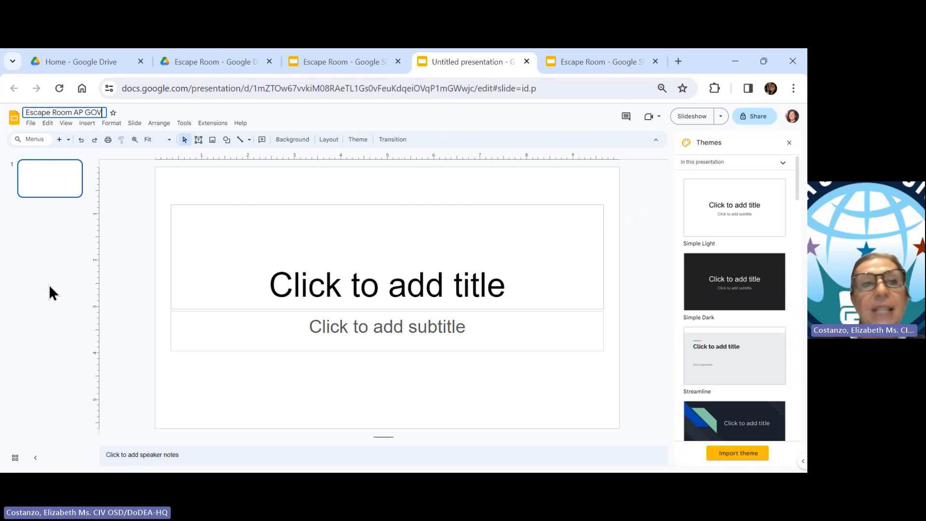
left_click(59, 178)
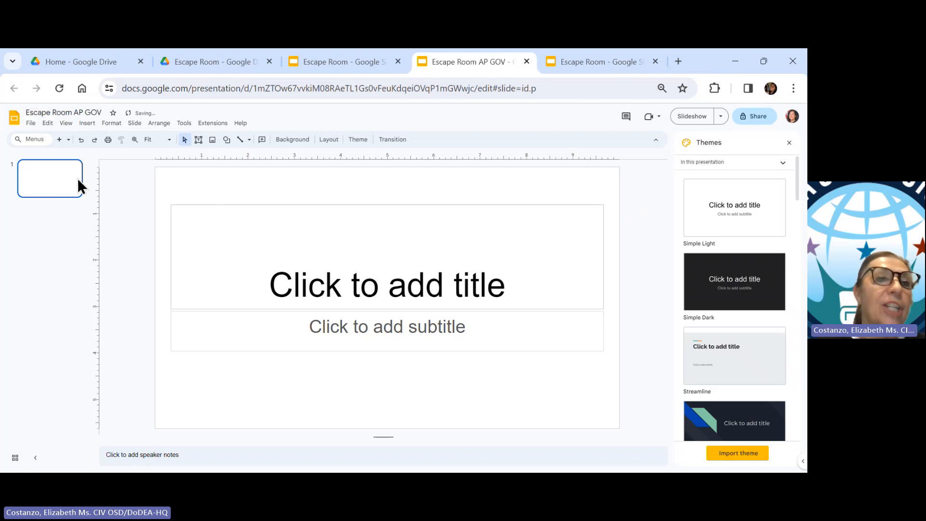
- Apply the Blank layout to the first slide of the new presentation
right_click(78, 178)
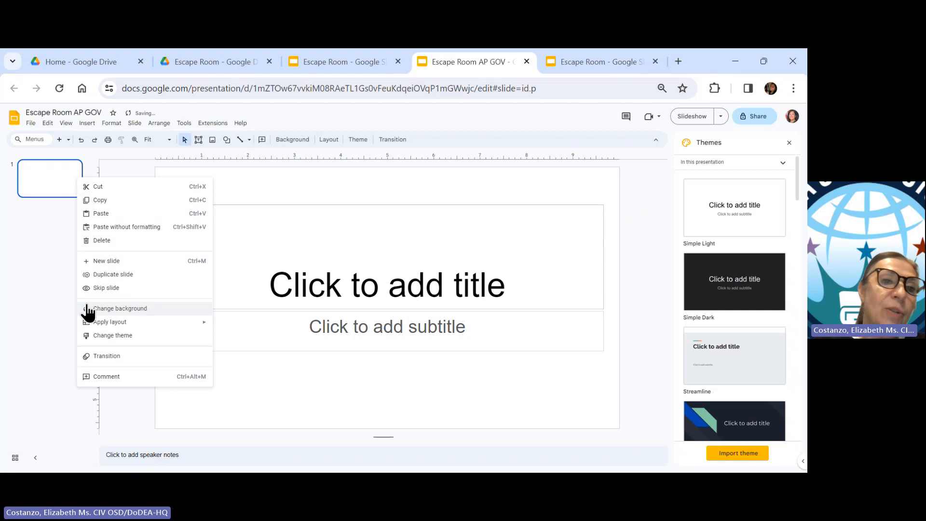
mouse_move(97, 323)
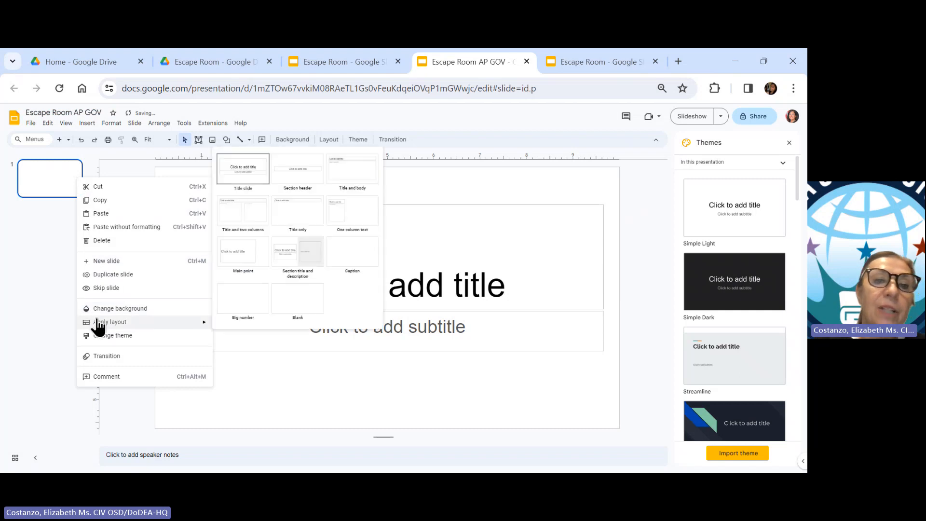
left_click(295, 302)
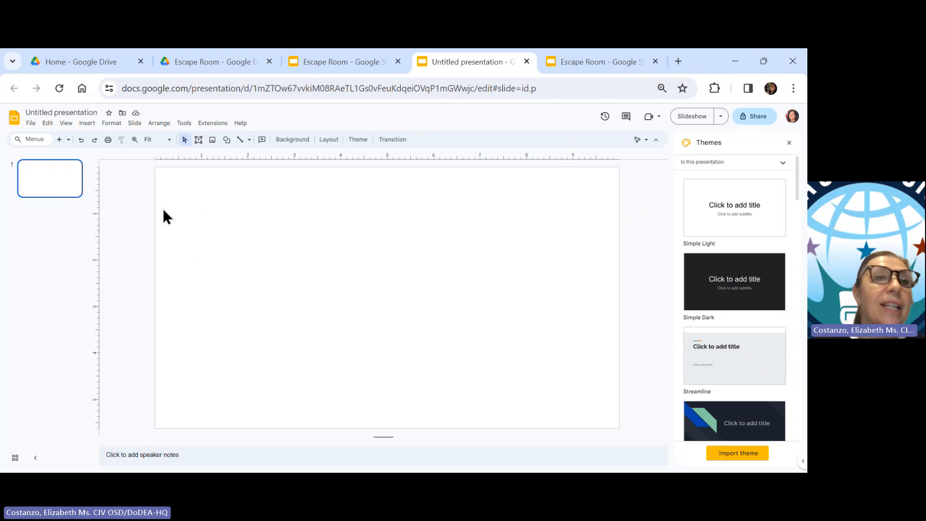
- Search the web for insertable images matching "room with a door"
left_click(86, 124)
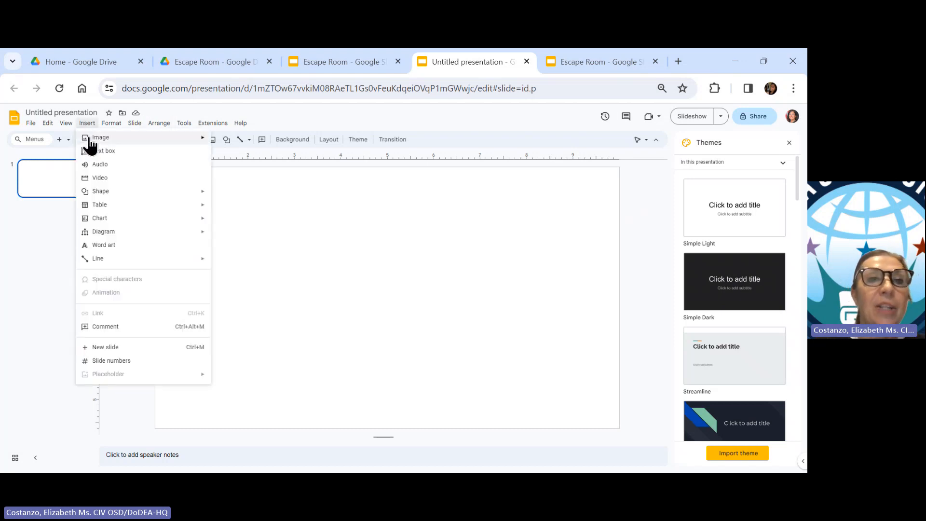
mouse_move(90, 141)
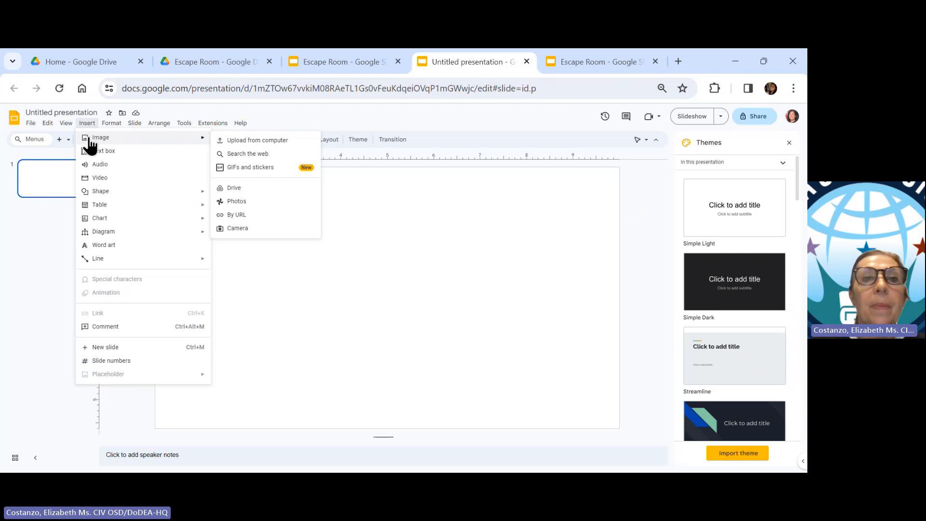
left_click(239, 155)
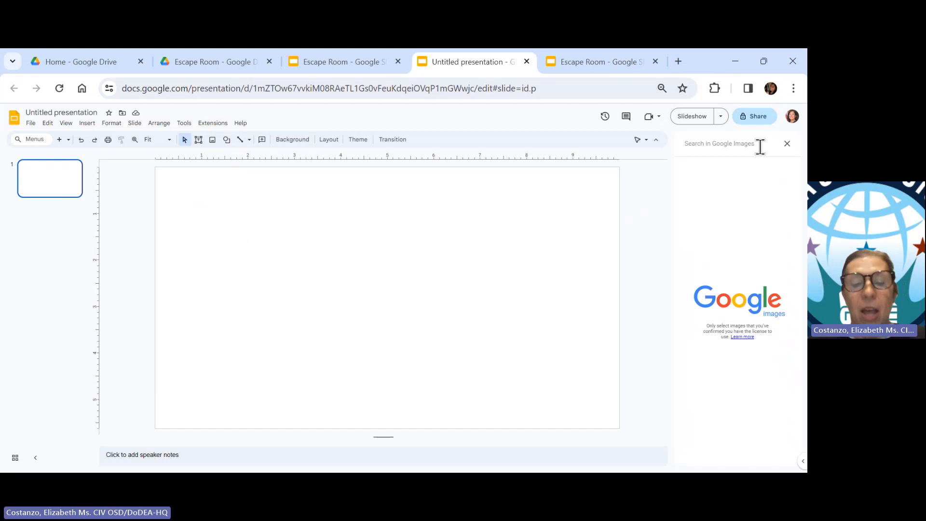
type("room w")
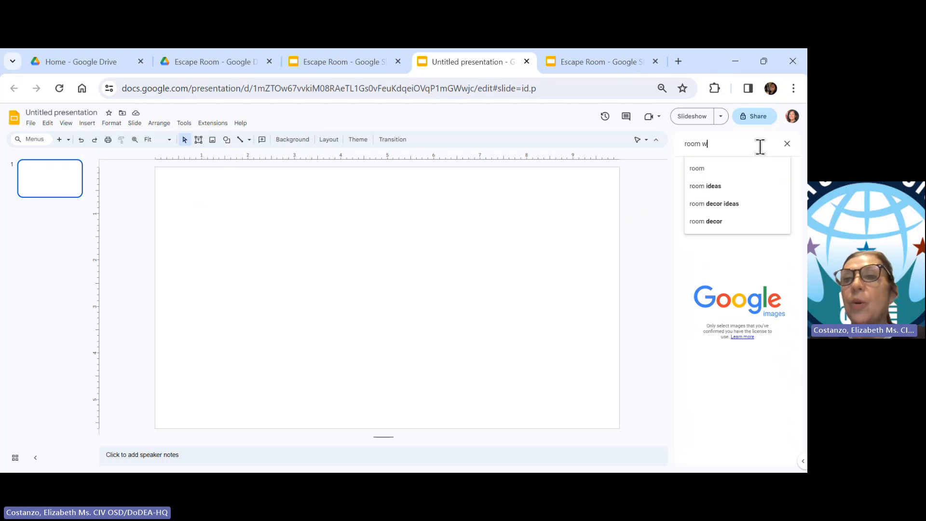
type("ith a door")
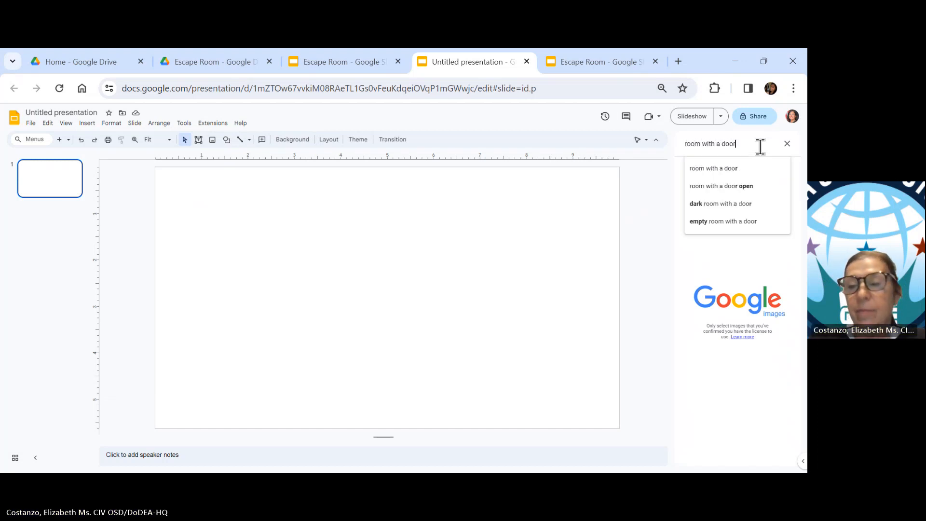
key("Return")
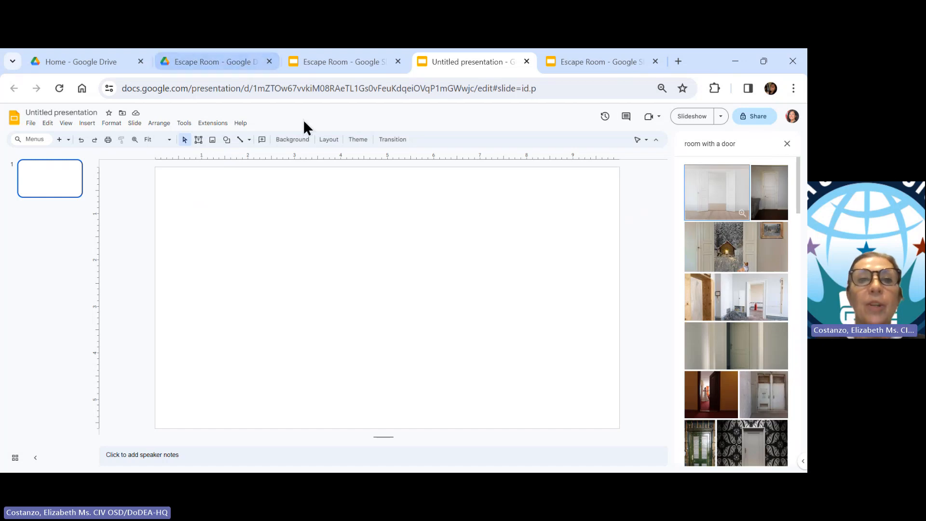
- Search Google Images for "Room with a door" and set the dark stone room with double doors and arched windows as the slide background
left_click(293, 139)
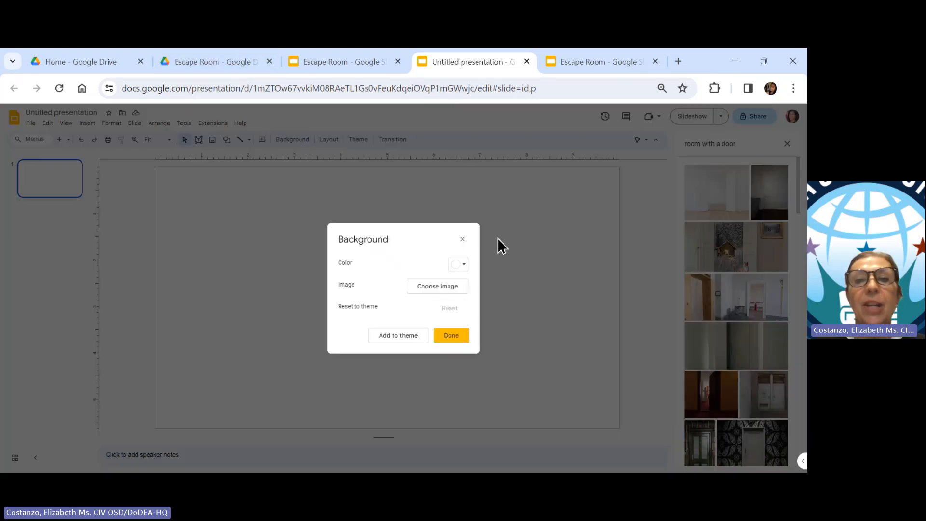
left_click(443, 287)
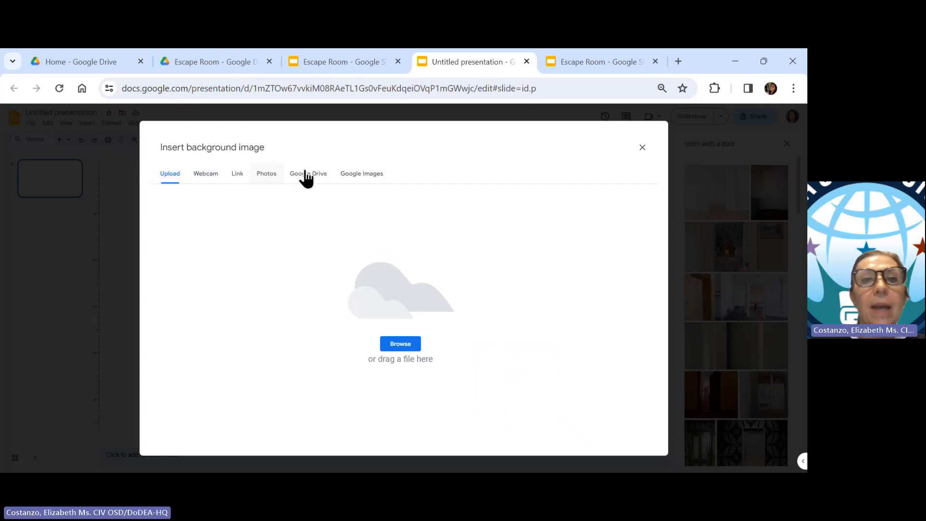
left_click(358, 175)
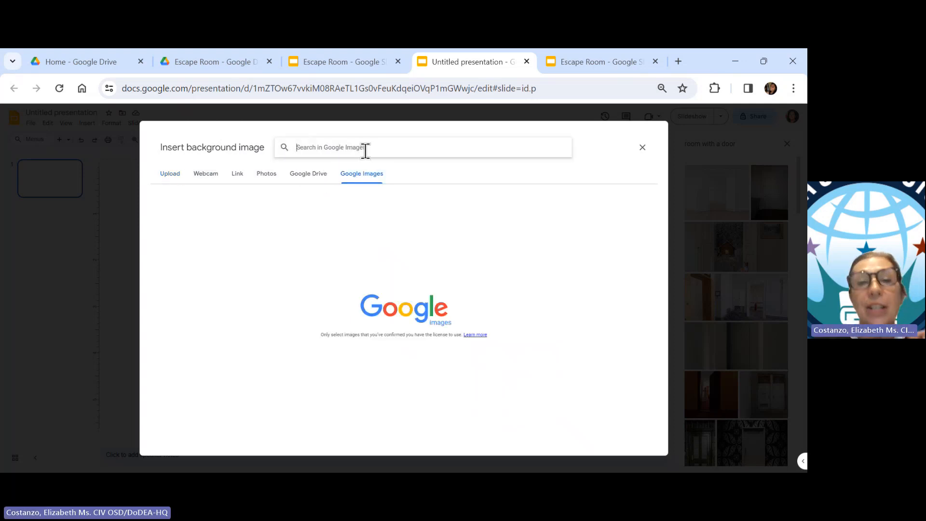
type("Room")
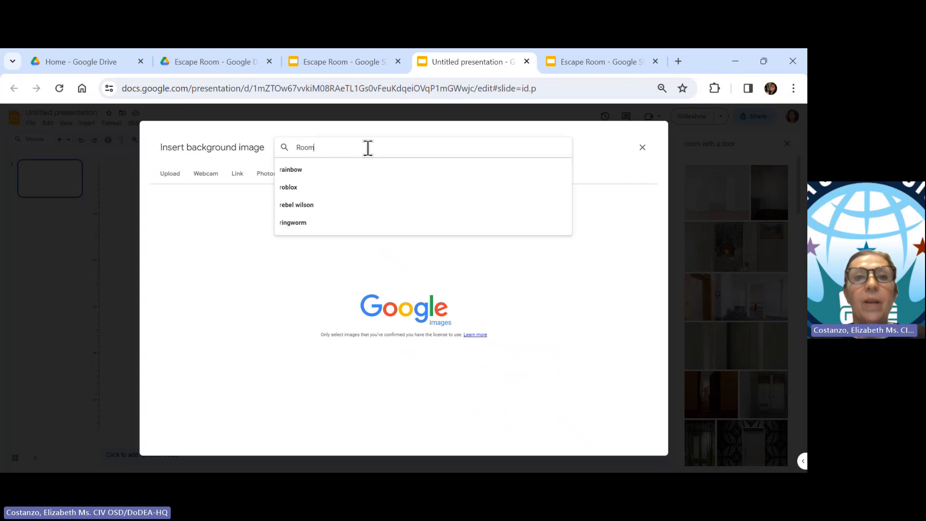
type(" with a door")
key("Return")
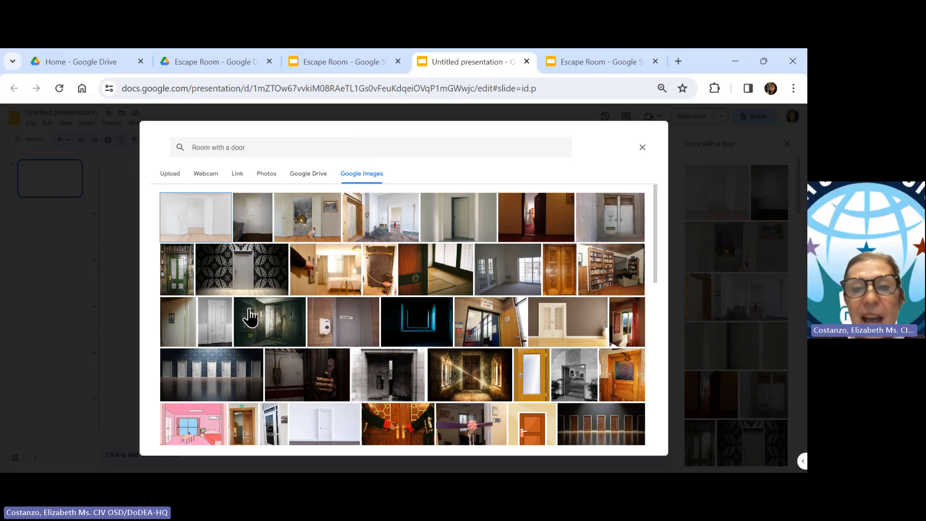
left_click(466, 386)
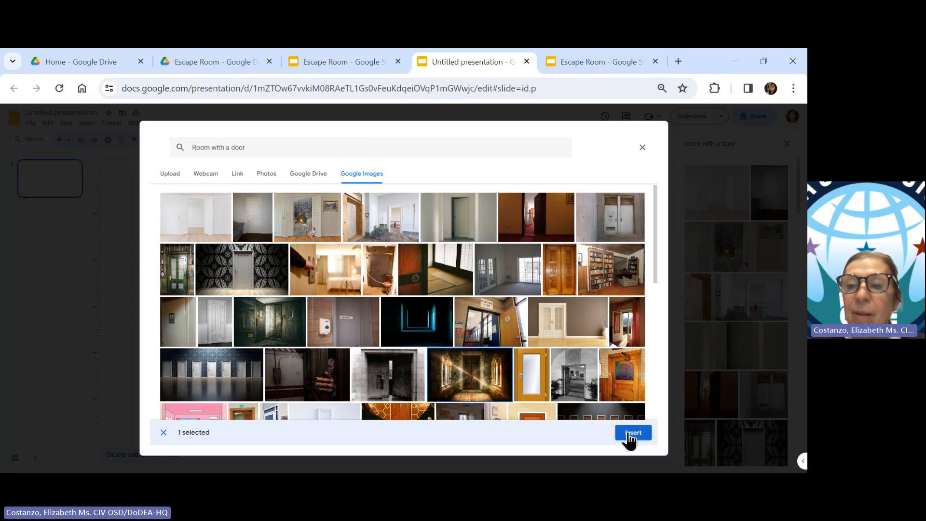
left_click(630, 434)
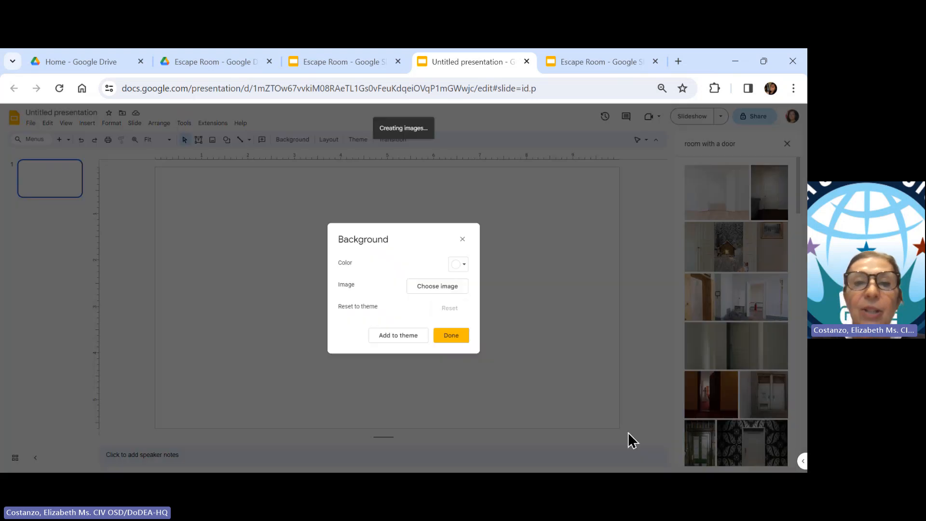
left_click(453, 337)
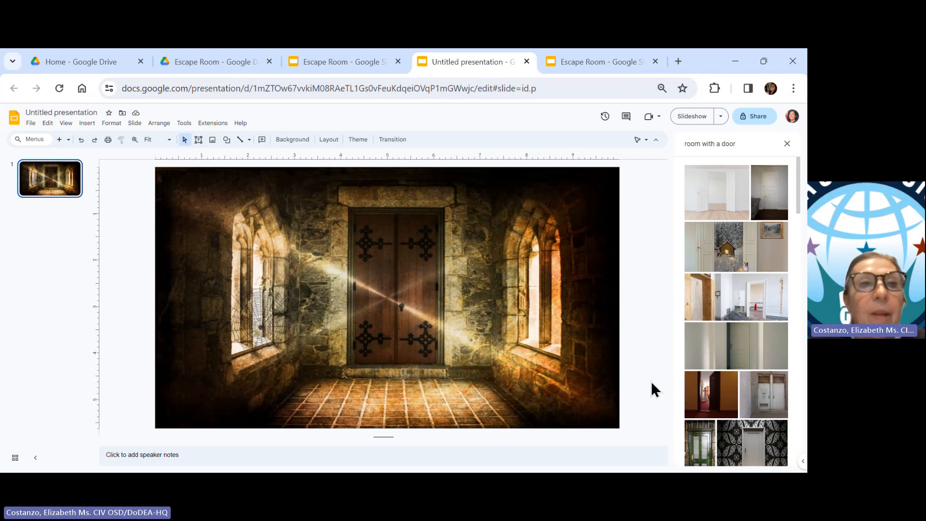
- Search the web for insertable images matching "transparent throne" in place of "room with a door"
left_click(86, 123)
mouse_move(89, 138)
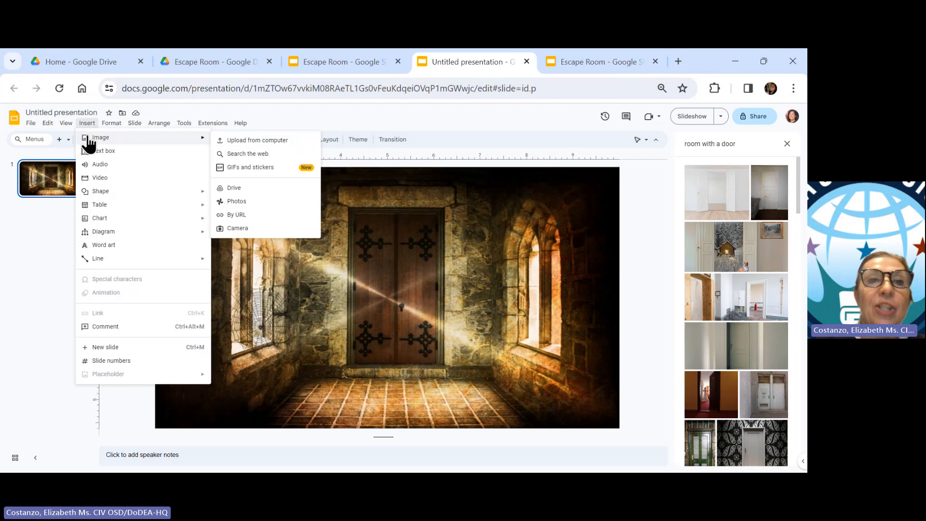
left_click(256, 154)
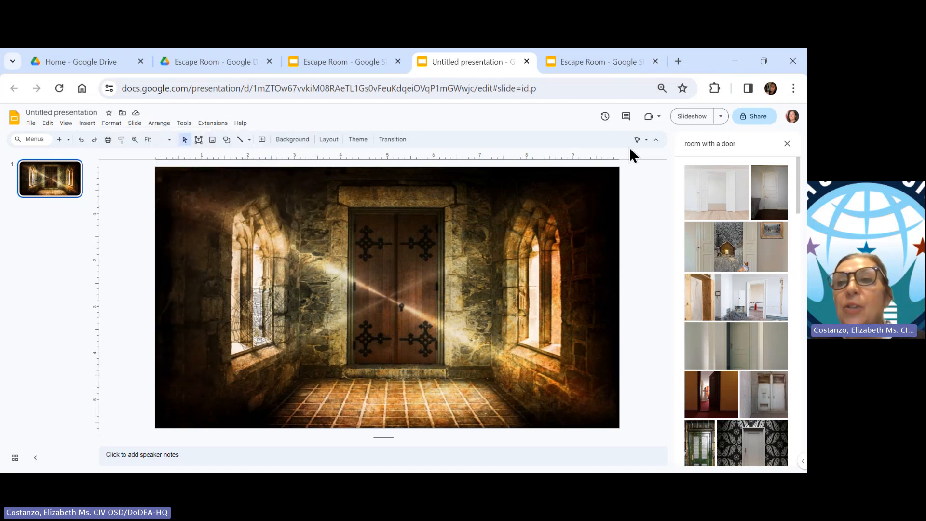
left_click(751, 144)
key("BackSpace")
key("BackSpace")
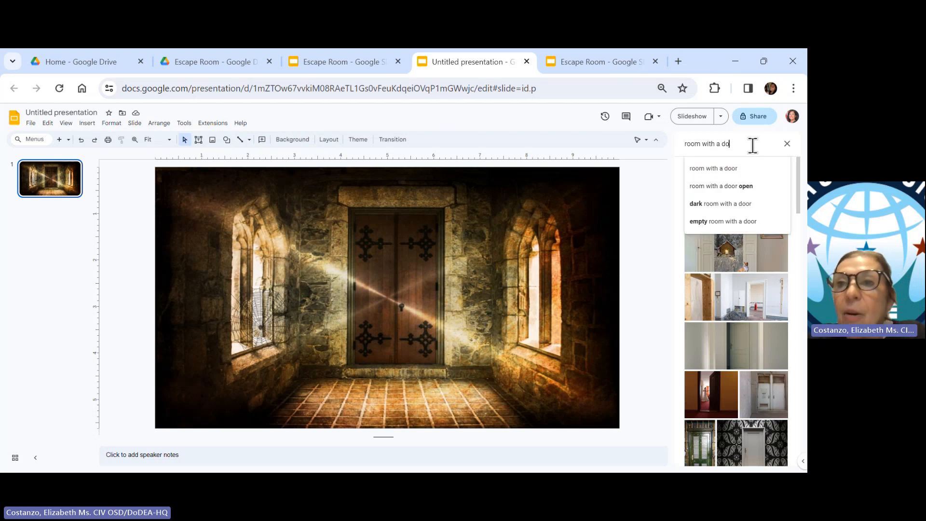
key("BackSpace")
key("BackSpace")
key("BackSpace")
key("BackSpace")
key("BackSpace")
key("BackSpace")
key("BackSpace")
key("BackSpace")
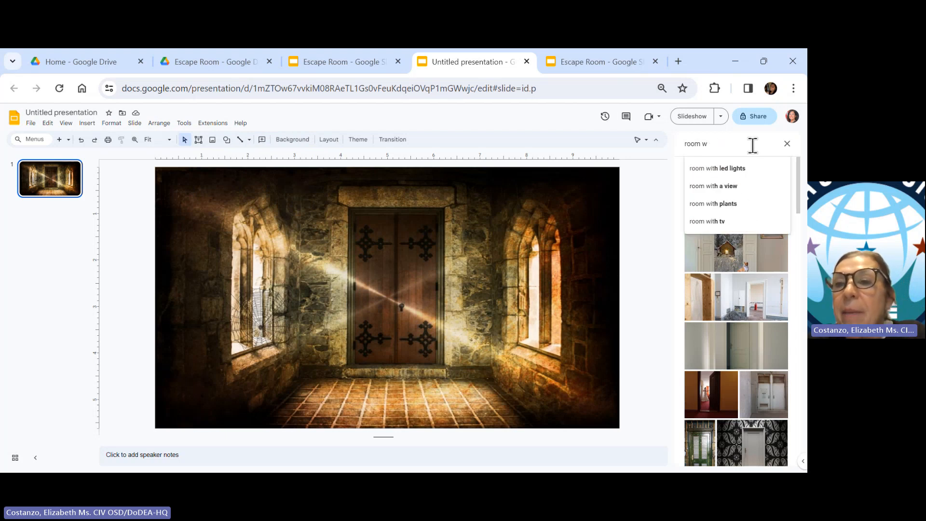
key("BackSpace")
key("BackSpace")
key("BackSpace")
key("BackSpace")
key("BackSpace")
key("BackSpace")
type("tra")
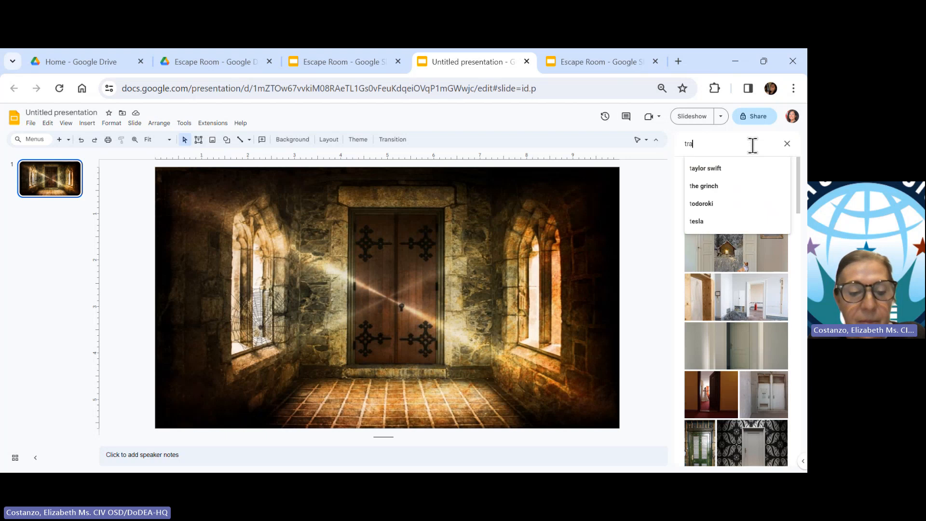
type("nspar")
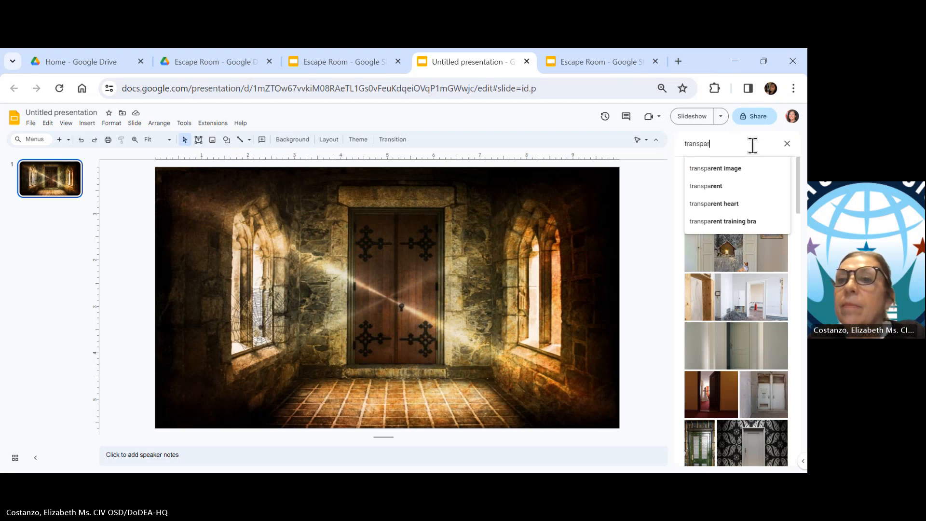
type("ent throne")
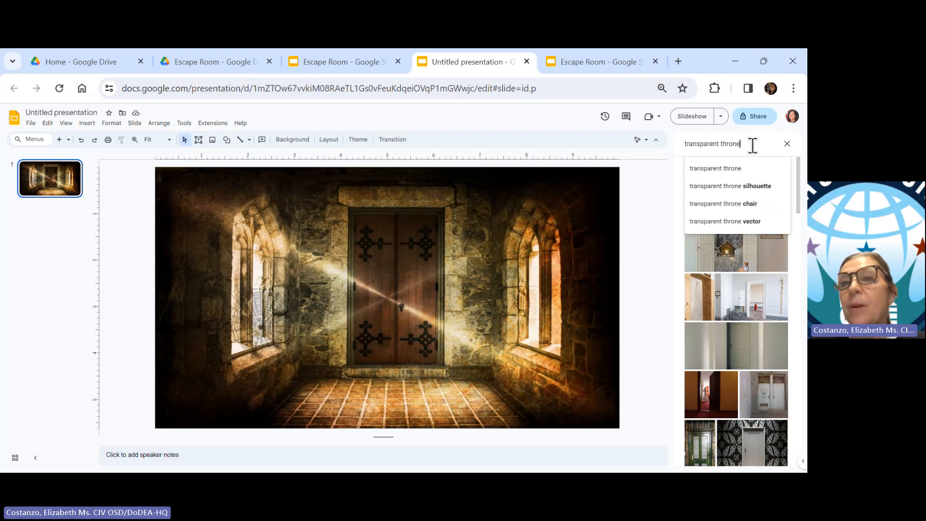
key("Return")
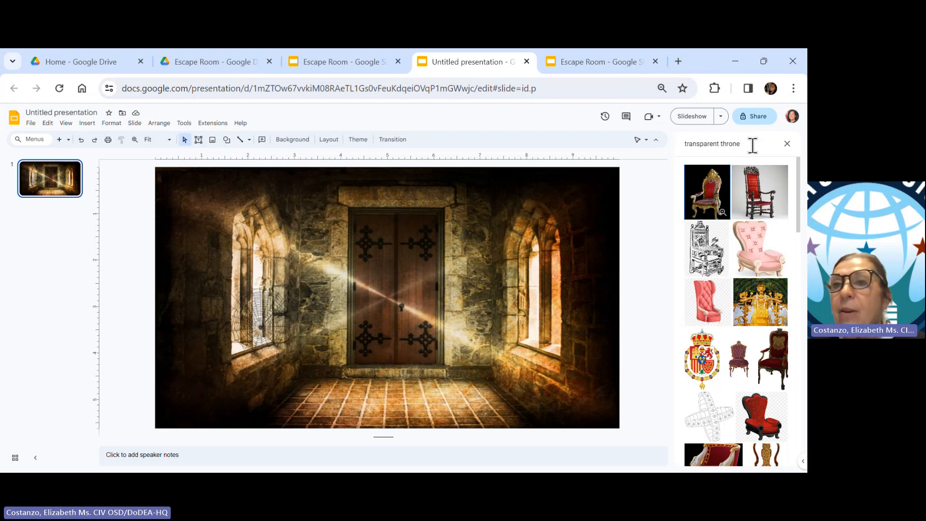
- Insert the ornate gold throne with red upholstery on a black background onto the slide
mouse_move(798, 175)
left_mouse_down()
mouse_move(801, 270)
mouse_move(795, 163)
left_mouse_up()
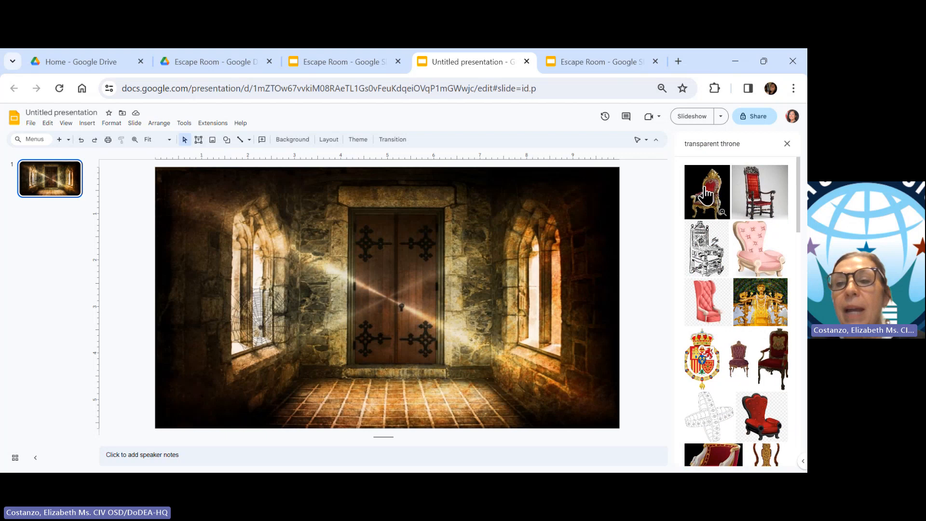
left_click(706, 193)
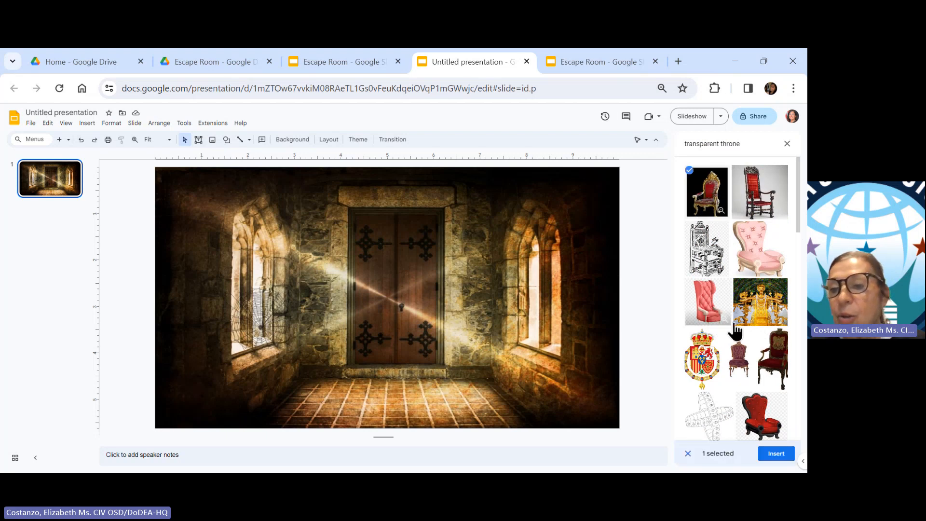
left_click(773, 454)
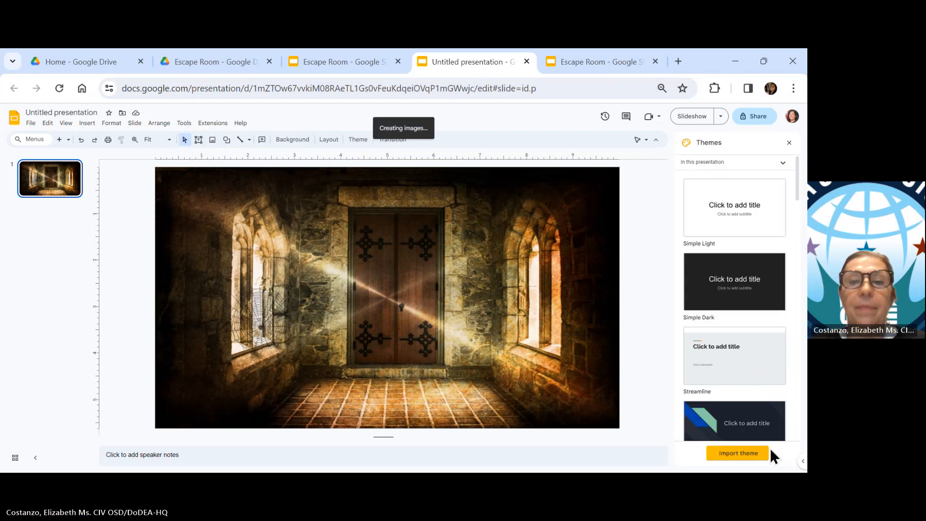
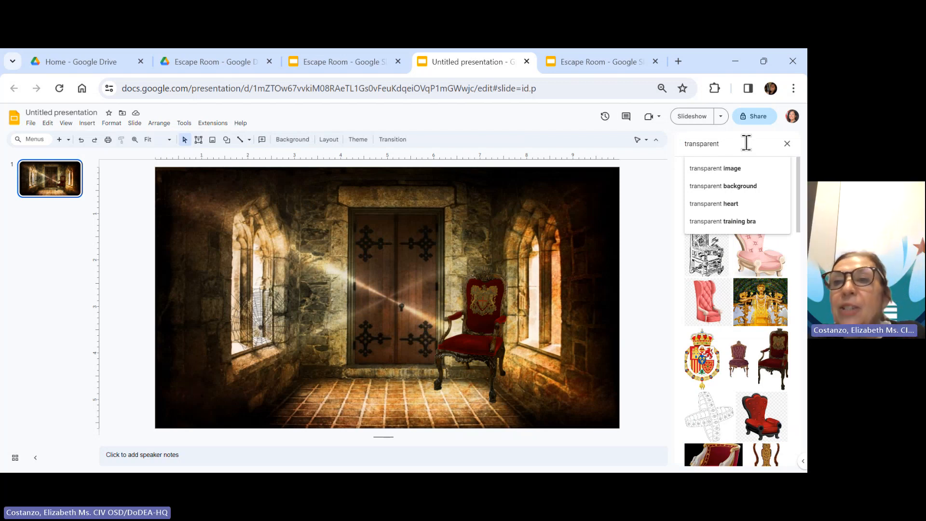
- Search the web images for "transparent spider" and insert the black spider with red markings onto the slide
type("spider")
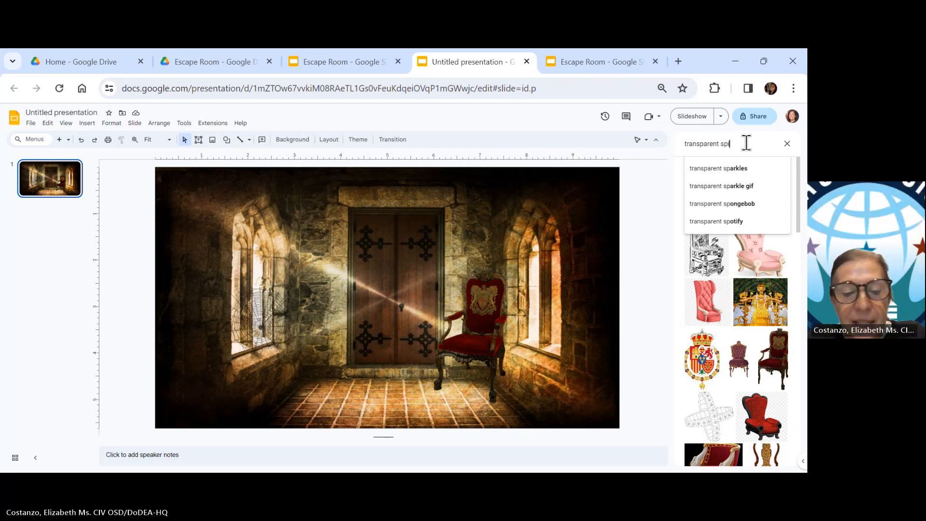
key("Return")
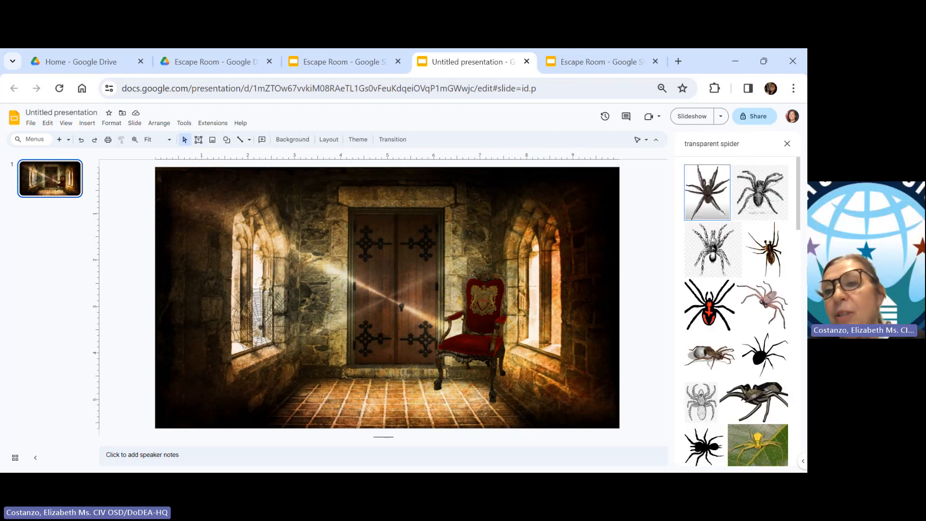
left_click(709, 318)
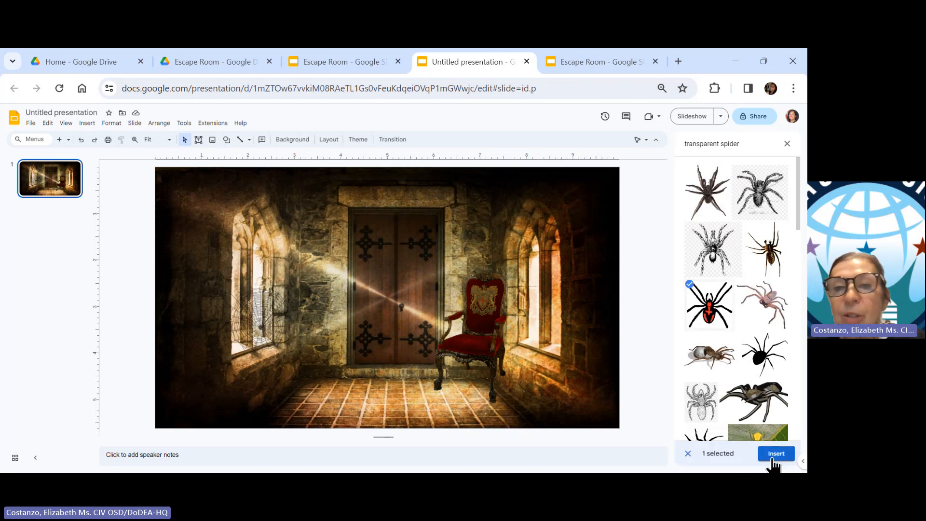
left_click(773, 453)
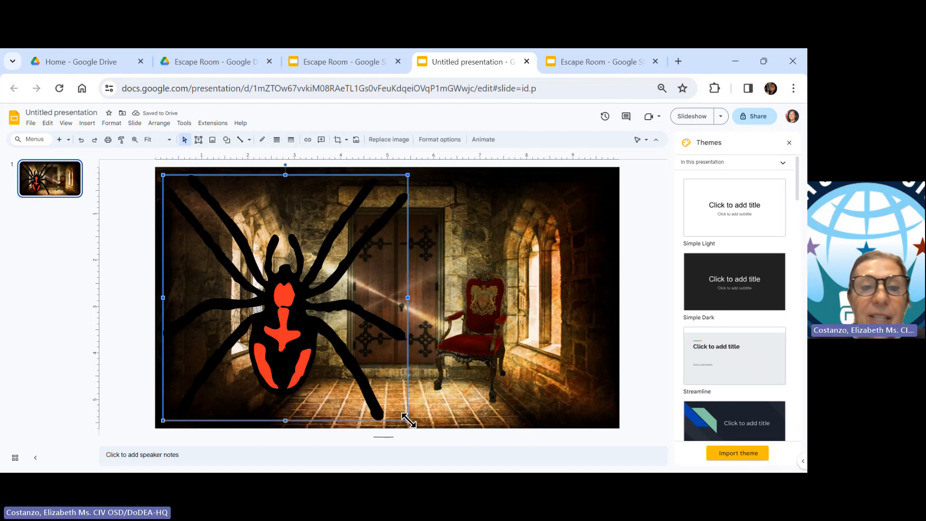
- Shrink the spider picture to a small size and place it on the cobweb at the left arched window
left_click_drag(408, 419, 292, 313)
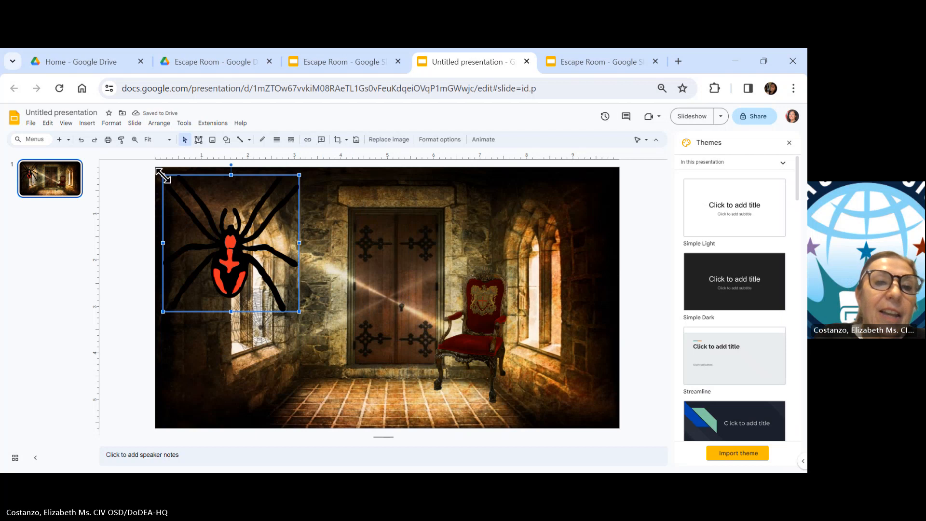
left_click_drag(242, 262, 269, 282)
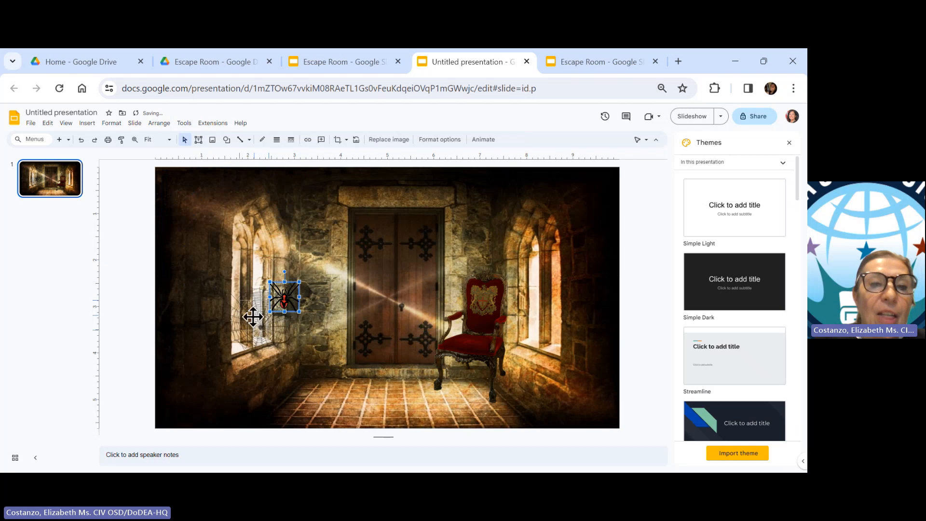
left_click_drag(284, 296, 260, 319)
left_click(402, 386)
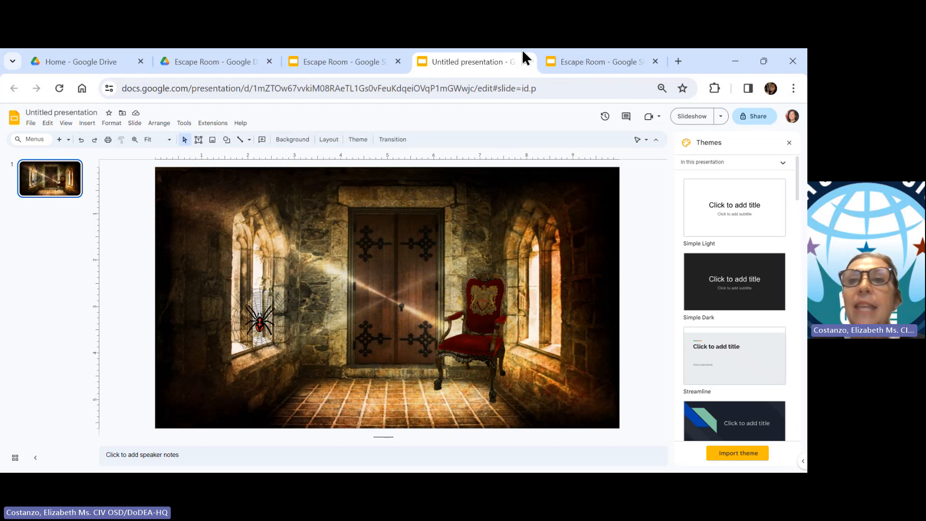
left_click(598, 60)
left_click(464, 61)
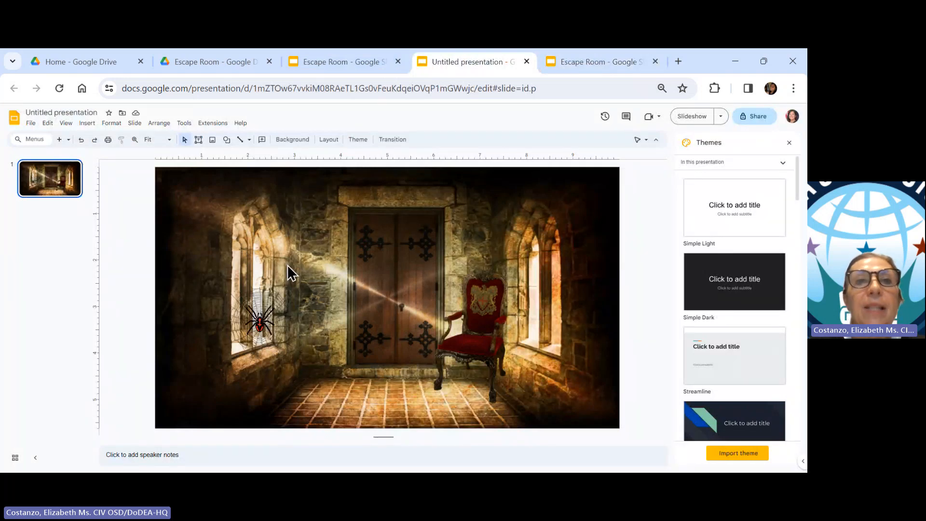
- Switch to Google Drive, search for "clue" and open the CLUE presentation
left_click(214, 59)
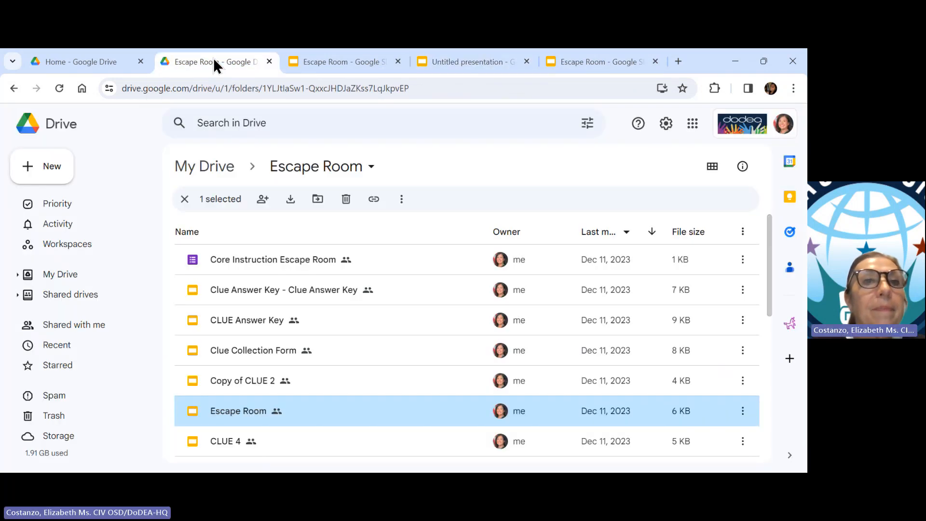
left_click(305, 125)
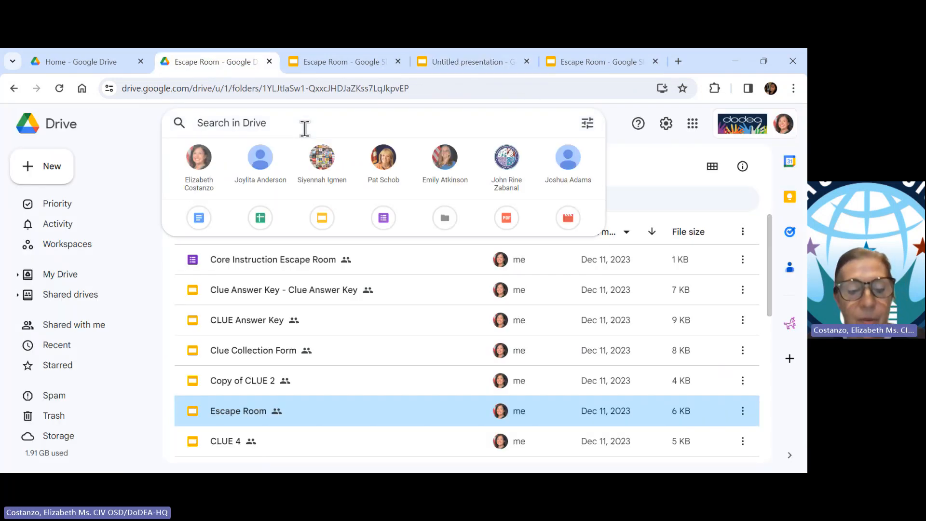
type("dlue")
key("Return")
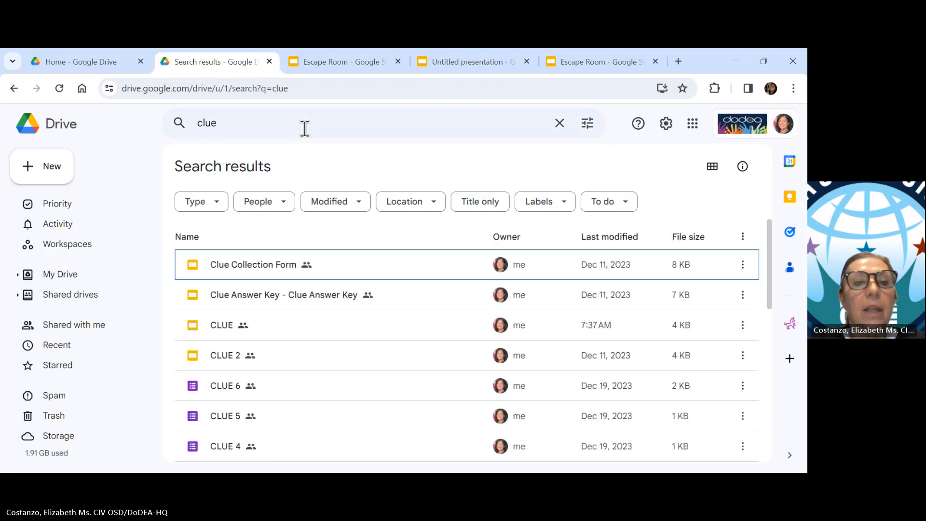
left_click(221, 326)
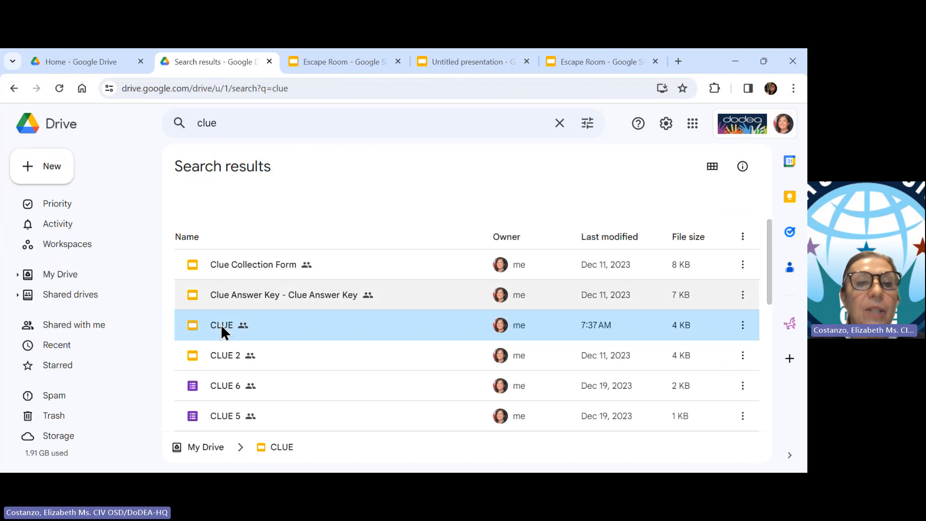
double_click(221, 326)
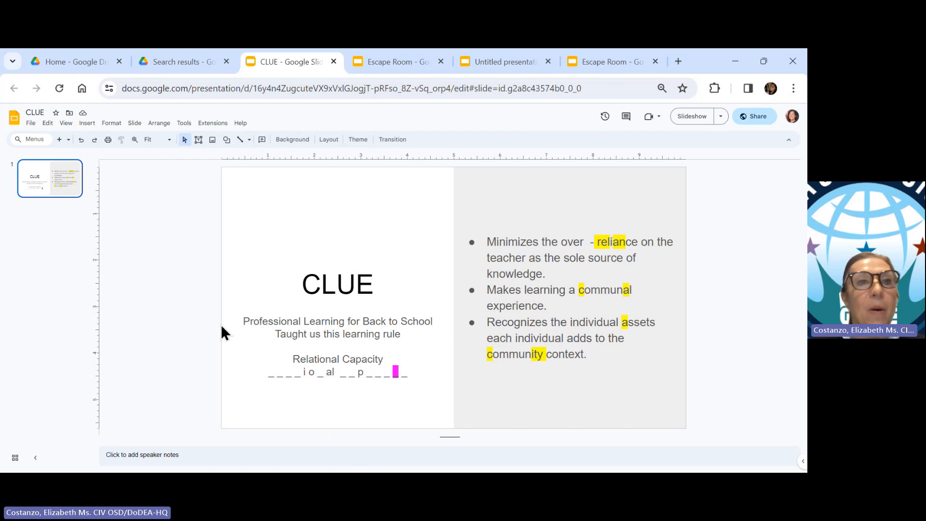
- Copy the CLUE presentation's sharing link and paste it as the address in a new browser tab
left_click(761, 123)
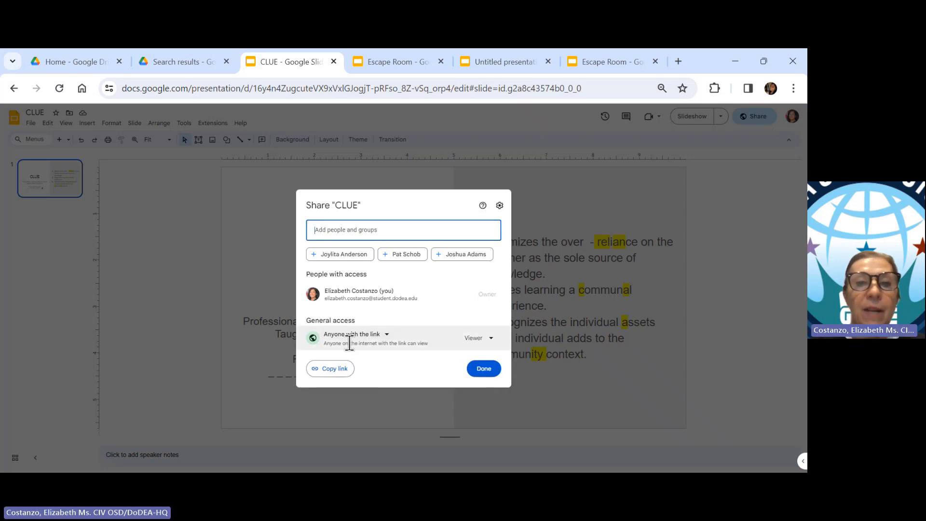
left_click(332, 372)
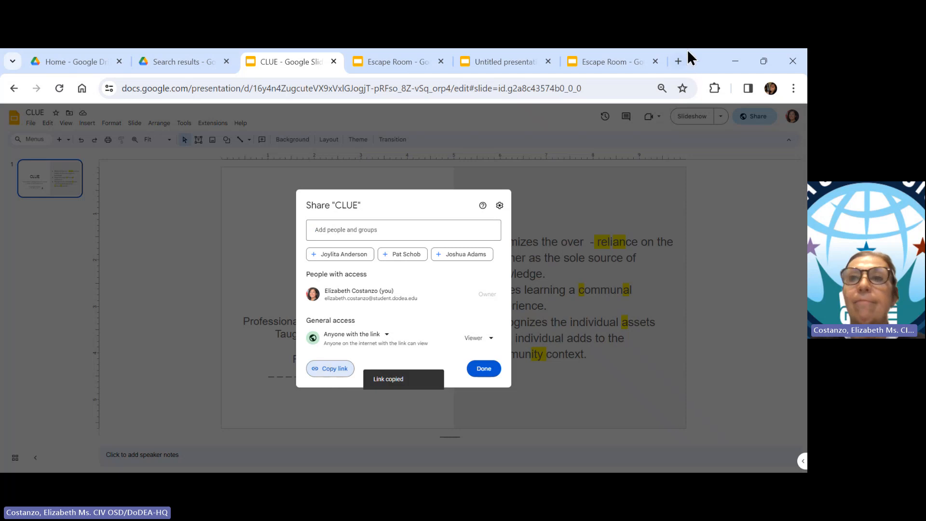
left_click(679, 62)
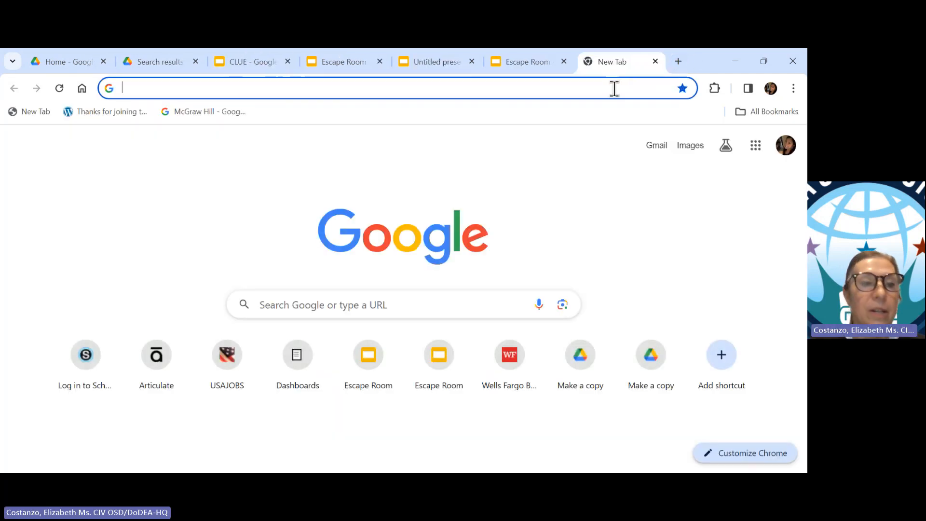
key("ctrl+v")
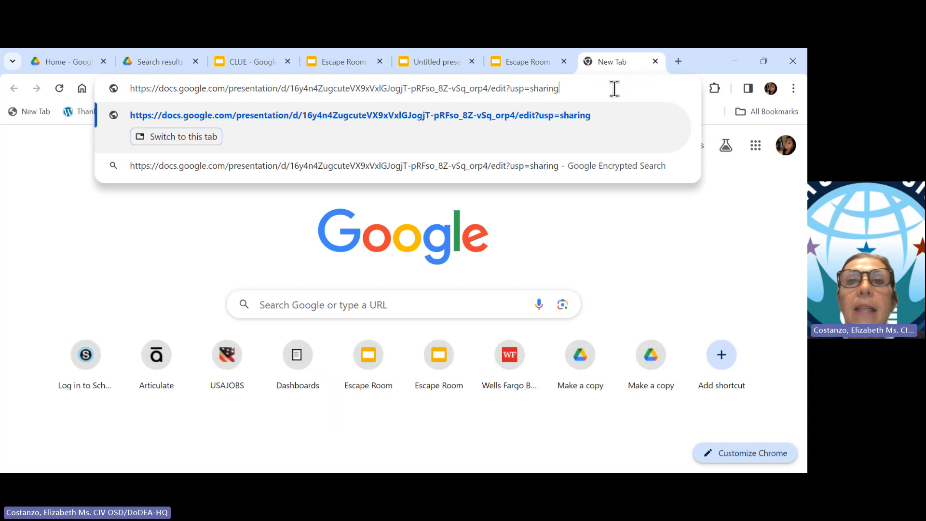
- Replace the "edit?usp=sharing" ending of the pasted CLUE link with "present" and load the address
key("BackSpace")
key("BackSpace")
key("BackSpace")
key("BackSpace")
key("BackSpace")
key("BackSpace")
key("BackSpace")
key("BackSpace")
key("BackSpace")
key("BackSpace")
key("BackSpace")
key("BackSpace")
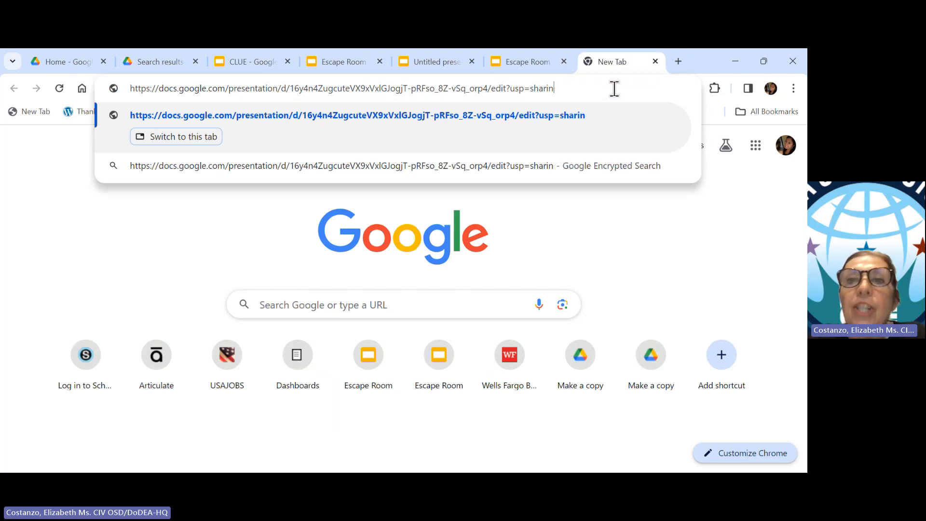
key("BackSpace")
key("BackSpace")
key("BackSpace")
key("BackSpace")
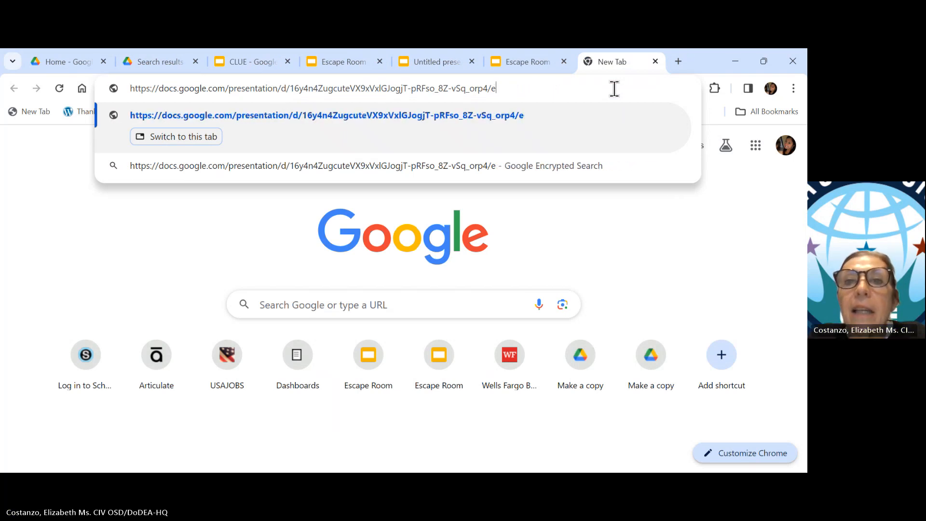
type("present")
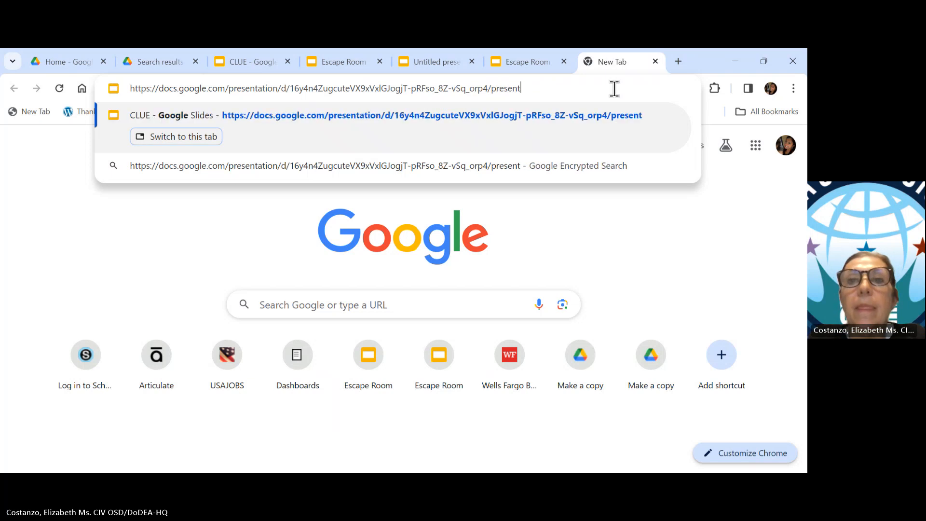
key("Return")
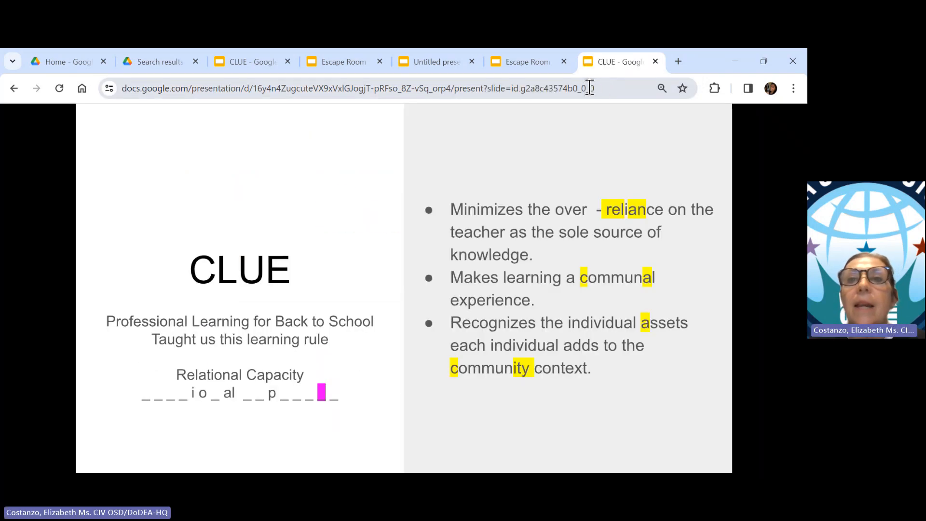
- Copy the present-mode CLUE address and close both Escape Room tabs to return to the untitled presentation
left_click(614, 89)
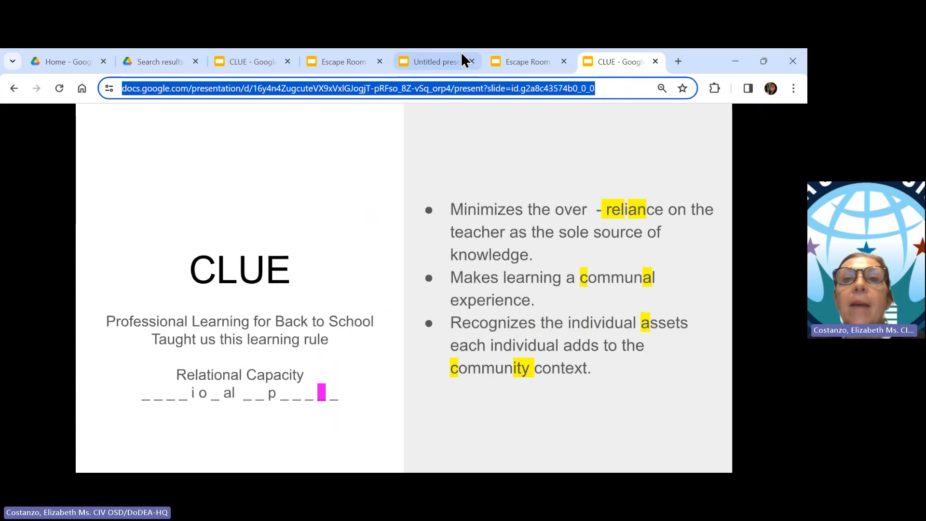
left_click(524, 64)
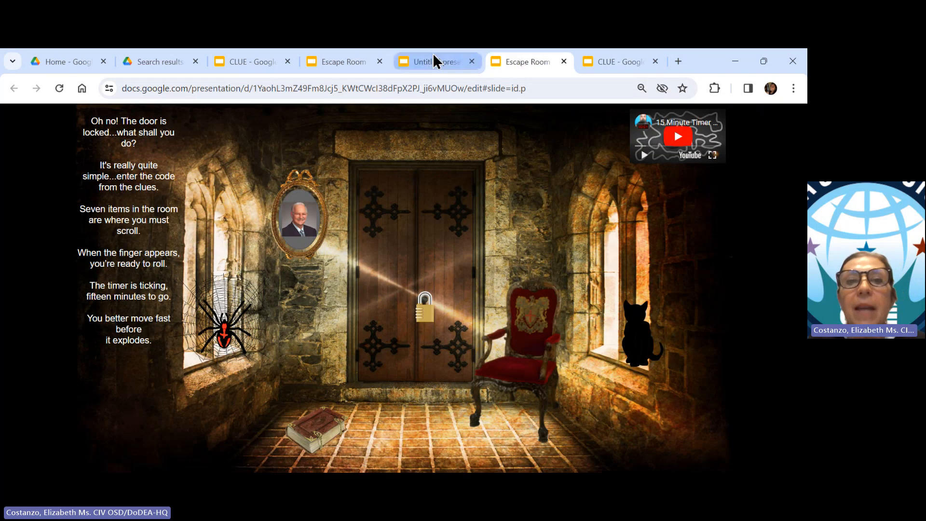
left_click(563, 61)
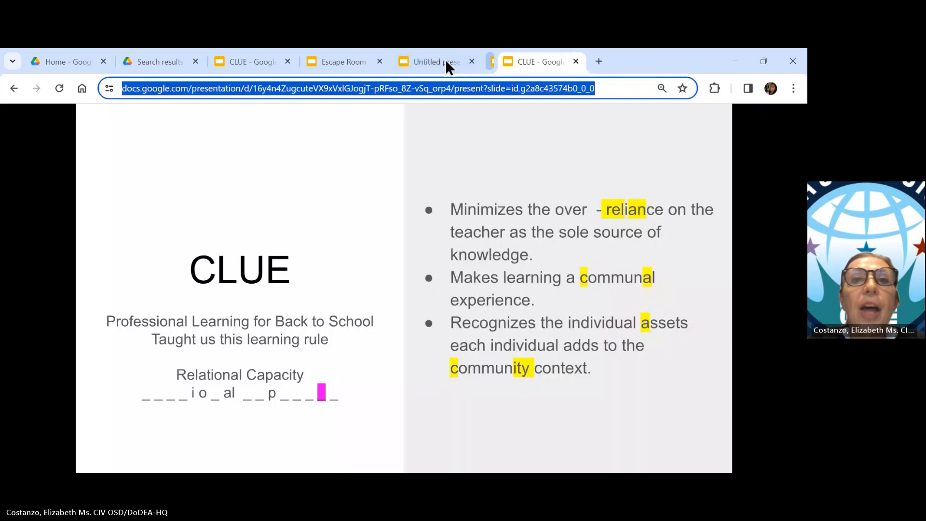
left_click(360, 59)
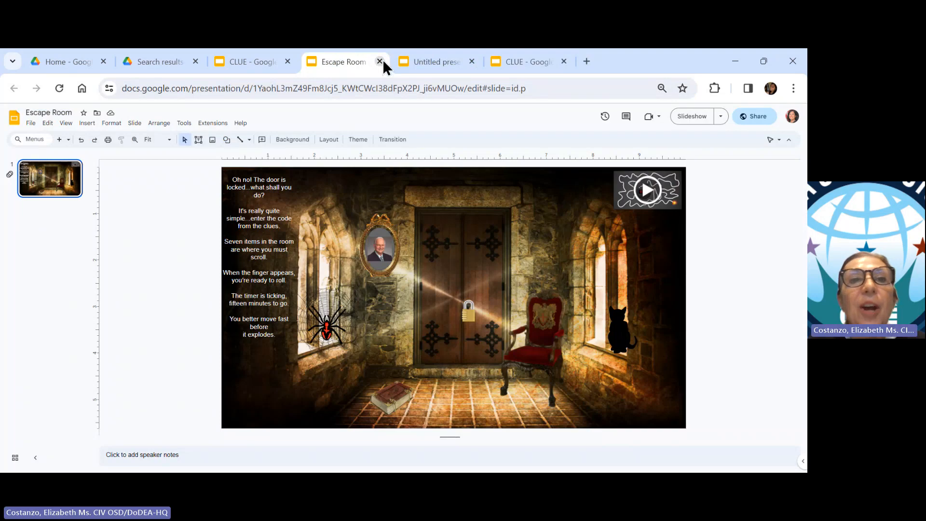
left_click(380, 62)
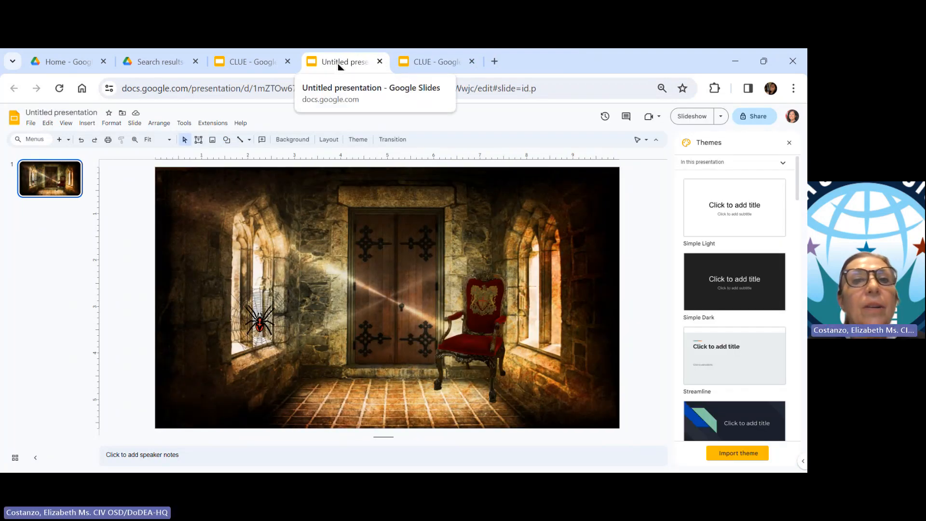
- Link the red chair picture to the copied present-mode CLUE address
left_click(478, 333)
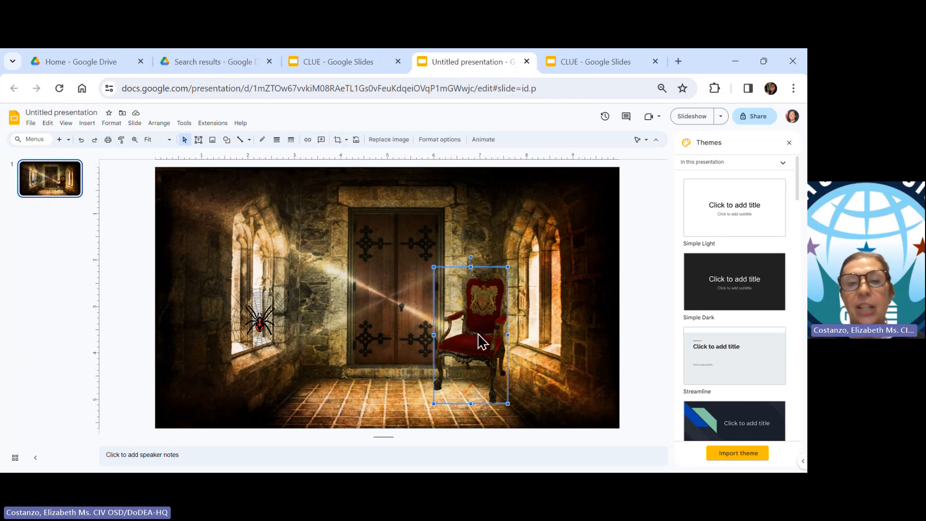
left_click(87, 123)
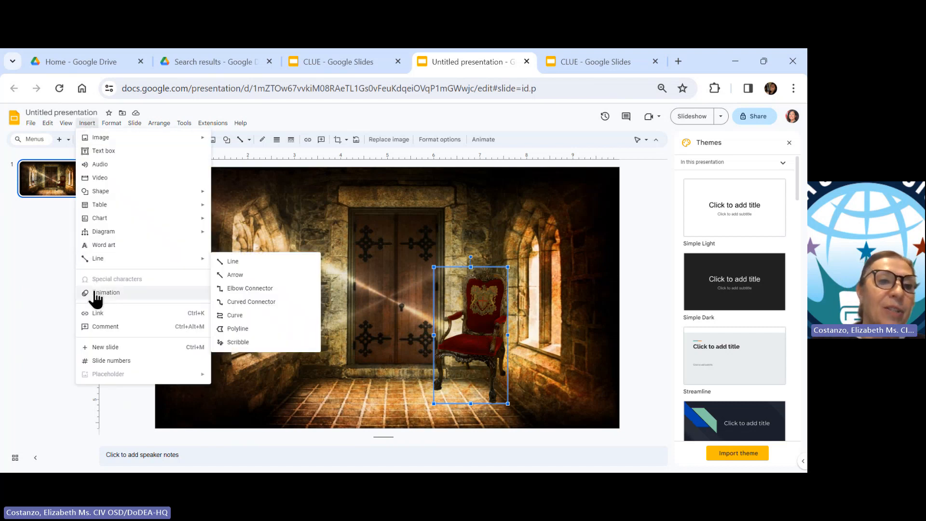
left_click(96, 319)
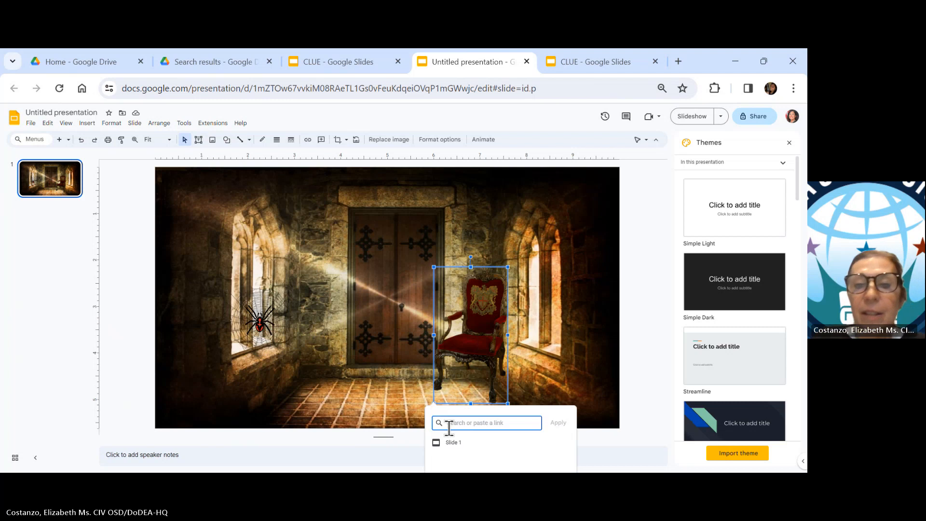
key("ctrl+v")
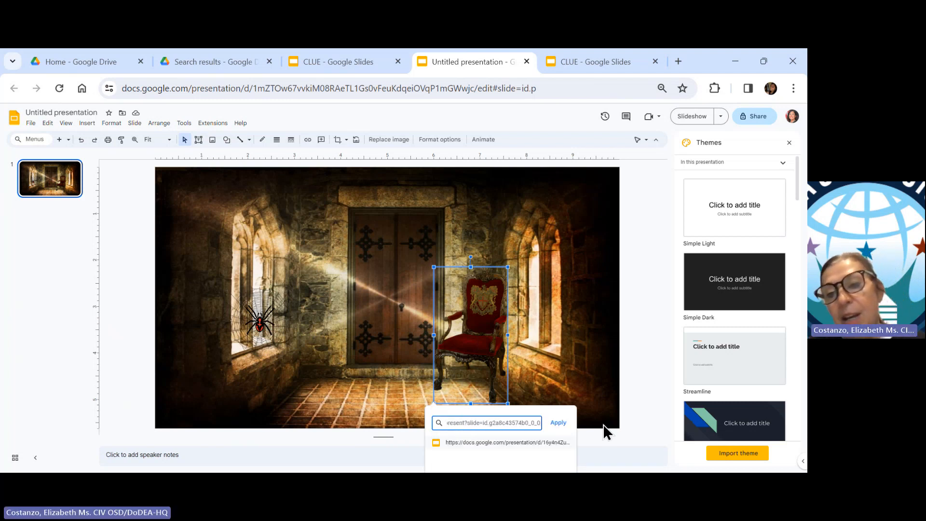
left_click(559, 426)
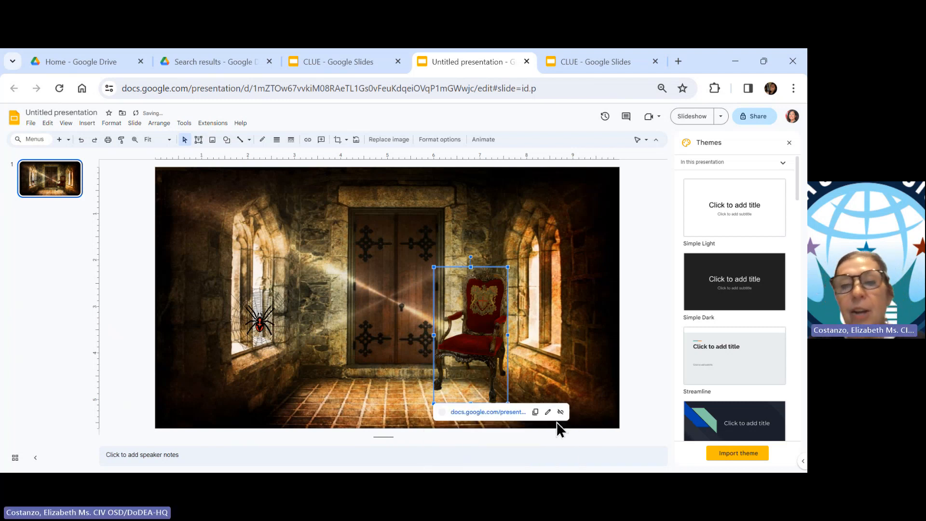
left_click(652, 394)
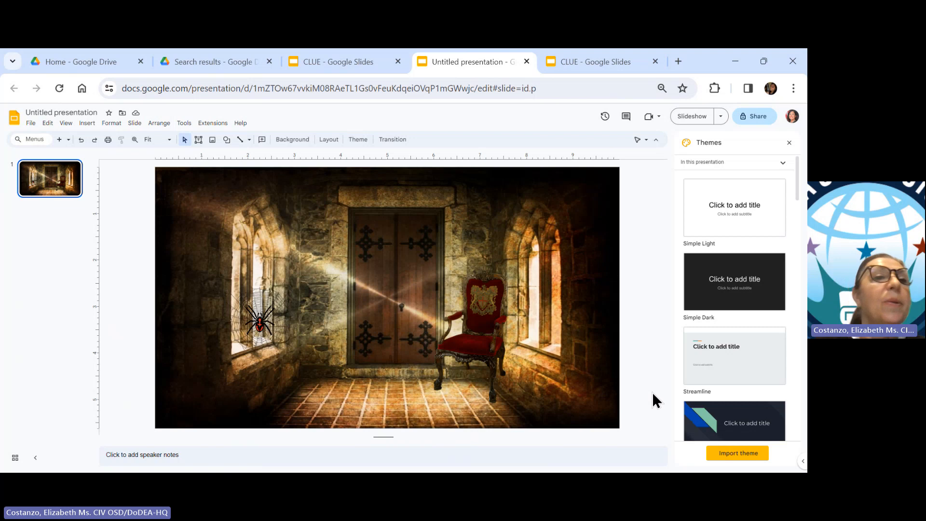
- Present the escape room as a slideshow and test the clue link on the red chair
left_click(472, 294)
left_click(65, 124)
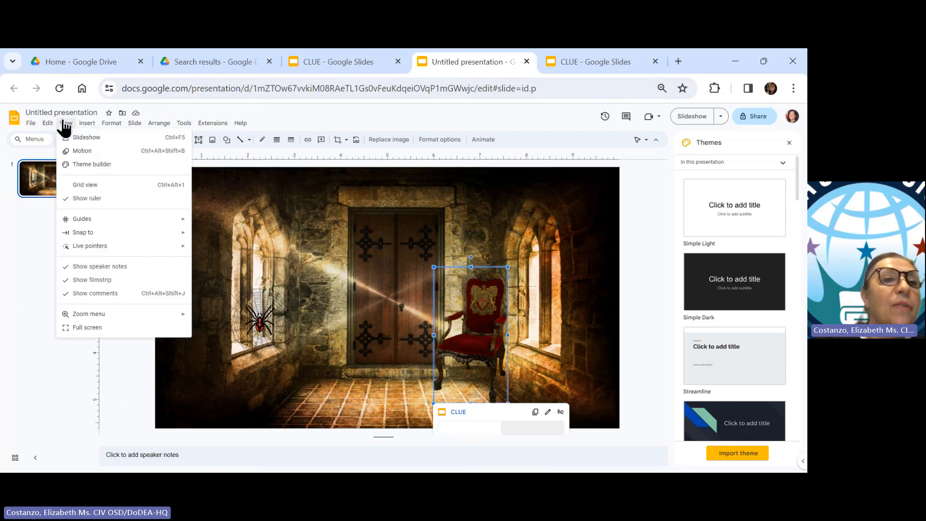
left_click(79, 137)
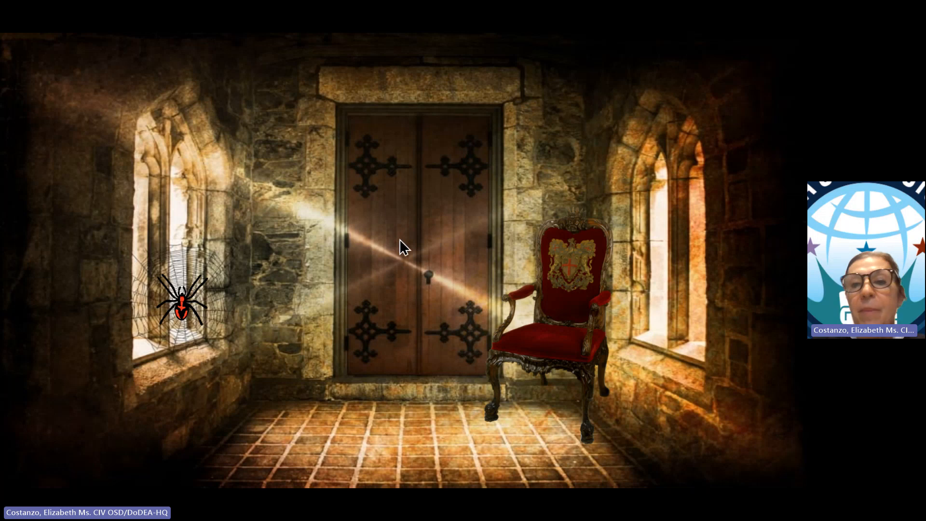
left_click(574, 309)
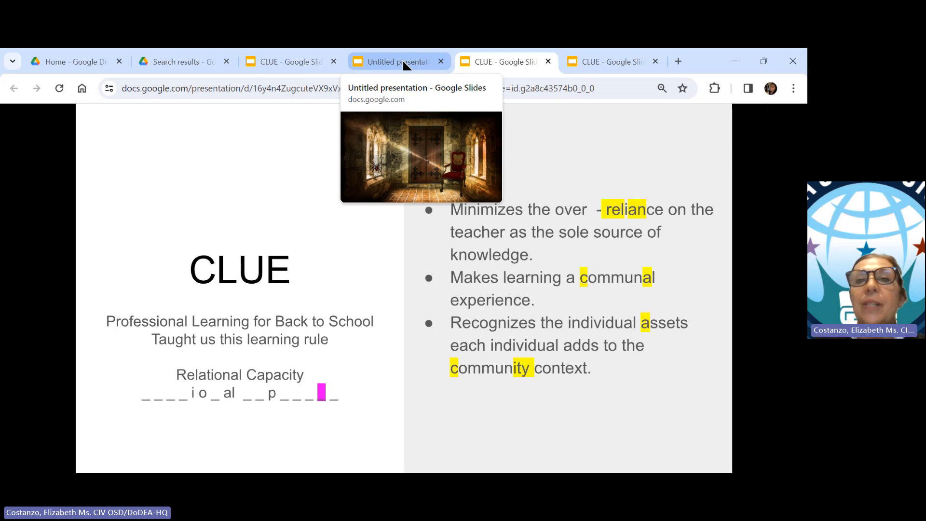
- Close the CLUE and untitled presentation tabs, dismissing the CLUE sharing settings, to return to the Drive search results
left_click(548, 61)
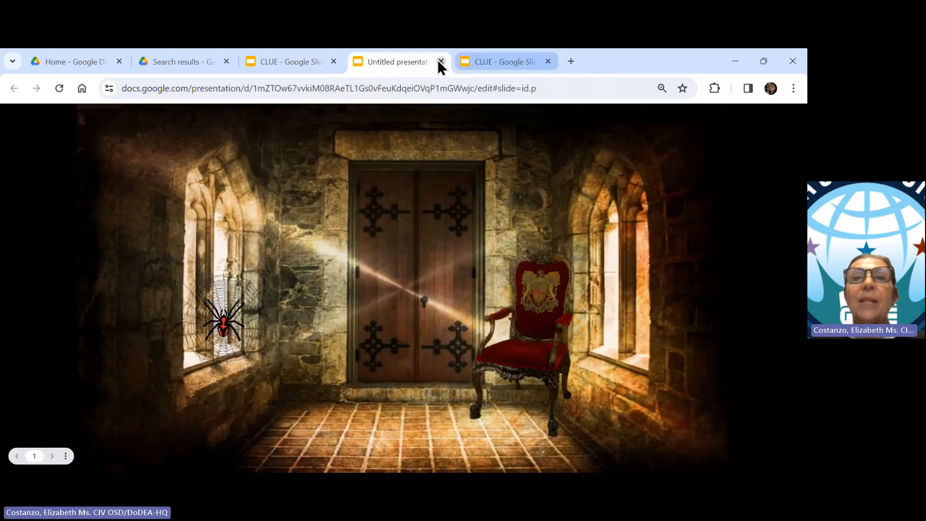
left_click(440, 62)
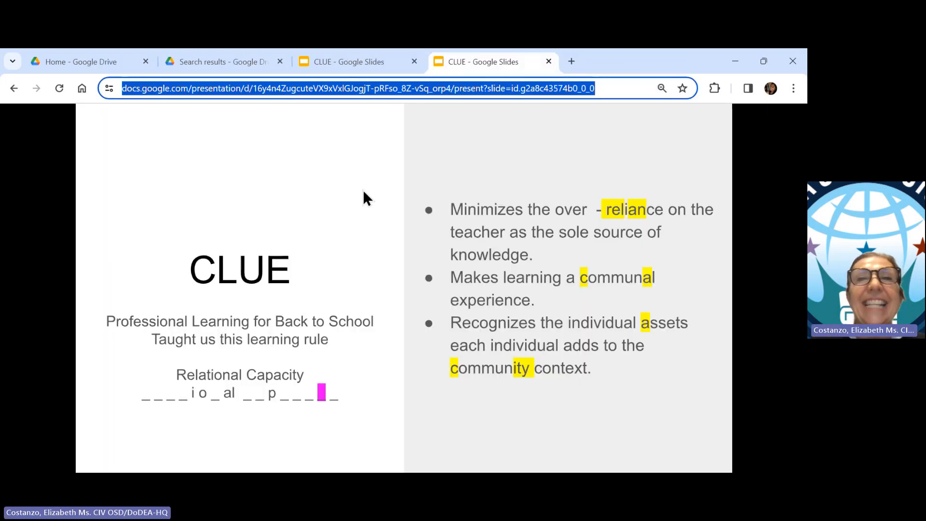
left_click(612, 61)
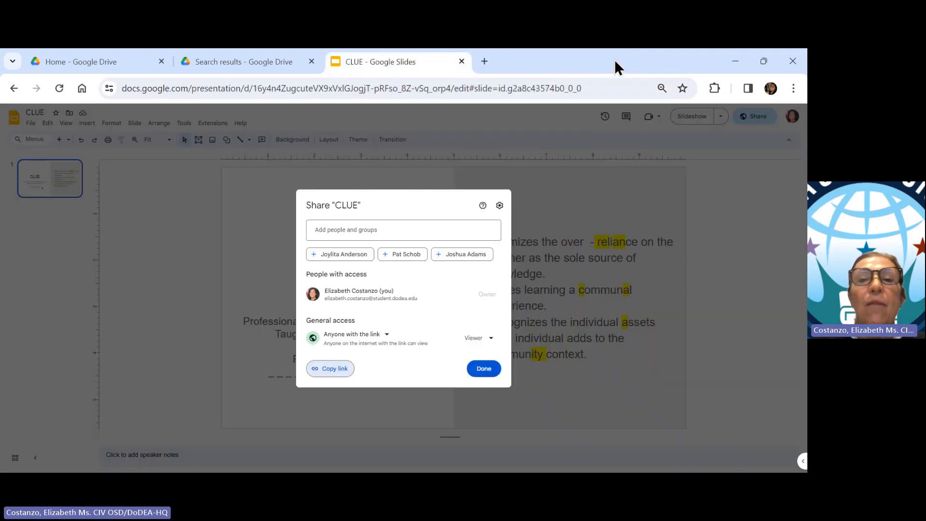
left_click(484, 368)
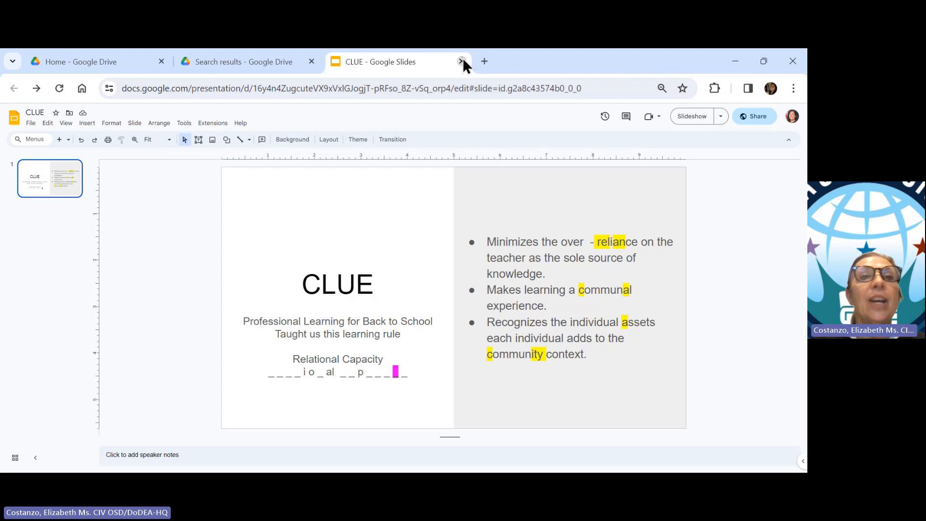
left_click(461, 60)
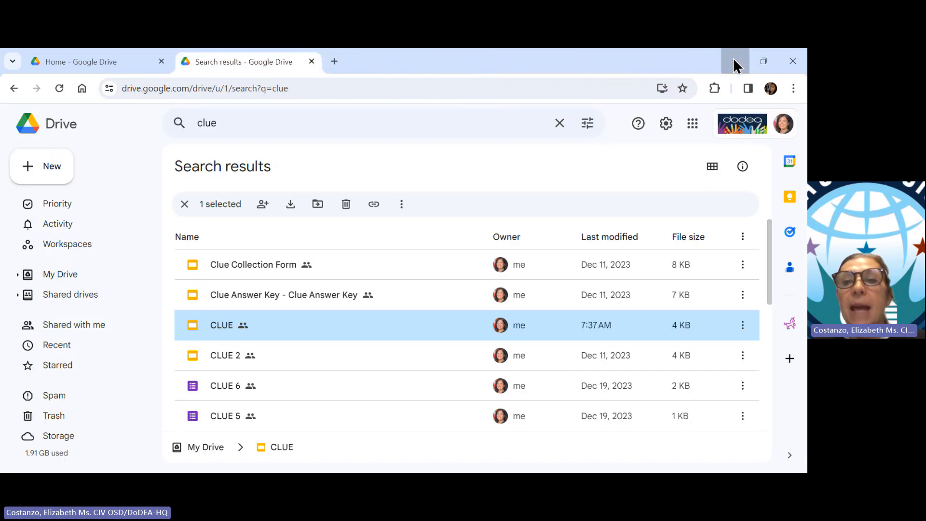